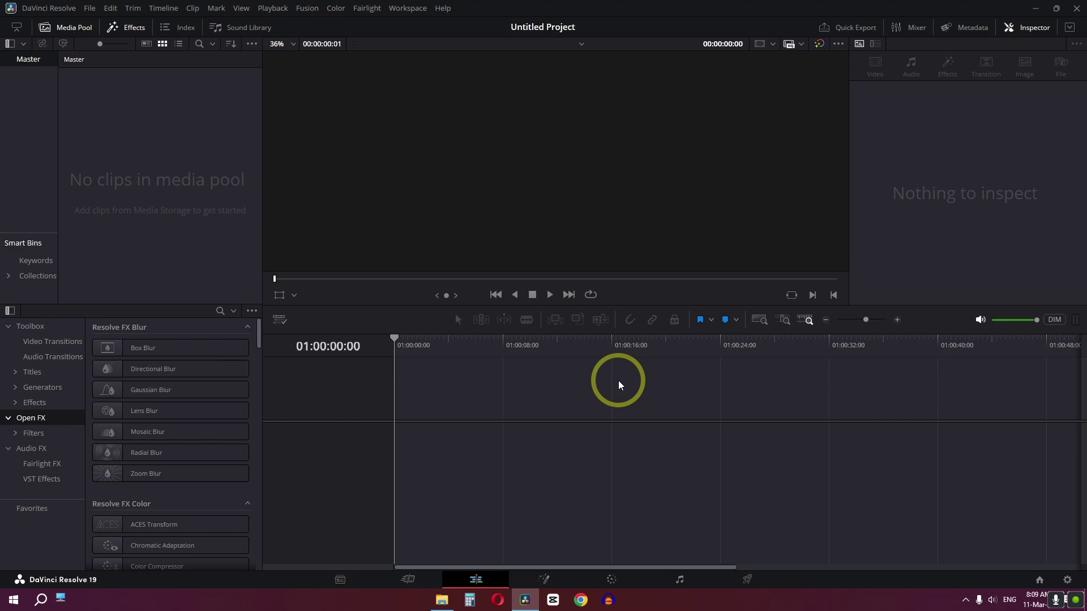
# Add a Solid Color generator to the new timeline.
pyautogui.click(40, 387)
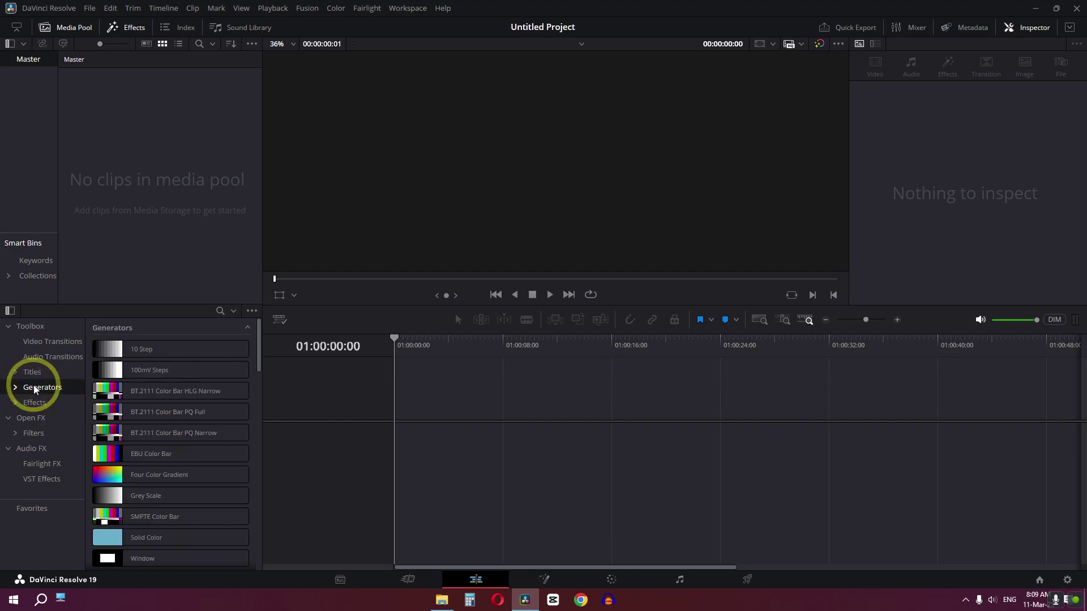
pyautogui.scroll(-2, 150, 382)
pyautogui.moveTo(141, 425); pyautogui.dragTo(388, 450)
# Extend the Solid Color clip to about ten seconds long.
pyautogui.press('alt')
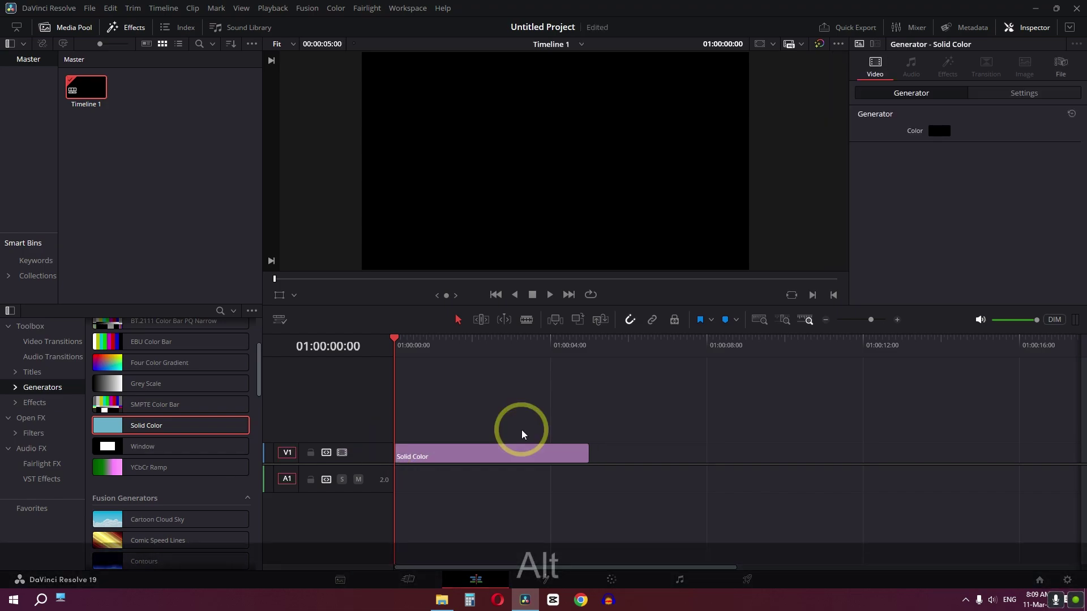
pyautogui.scroll(3, 522, 436)
pyautogui.scroll(-1, 523, 440)
pyautogui.scroll(1, 524, 439)
pyautogui.scroll(-2, 524, 439)
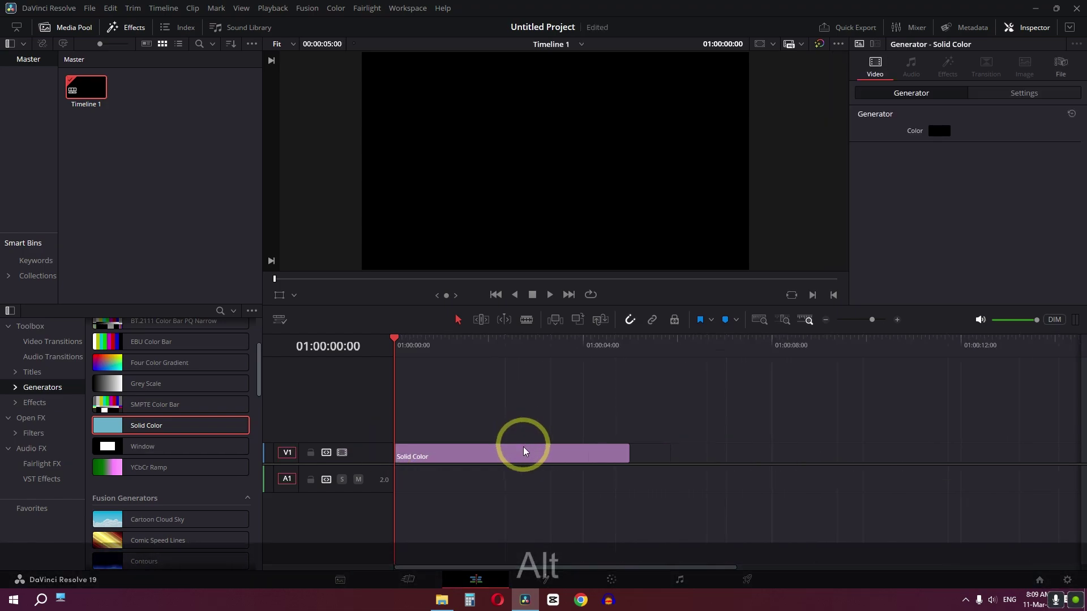
pyautogui.scroll(1, 525, 447)
pyautogui.scroll(-1, 524, 450)
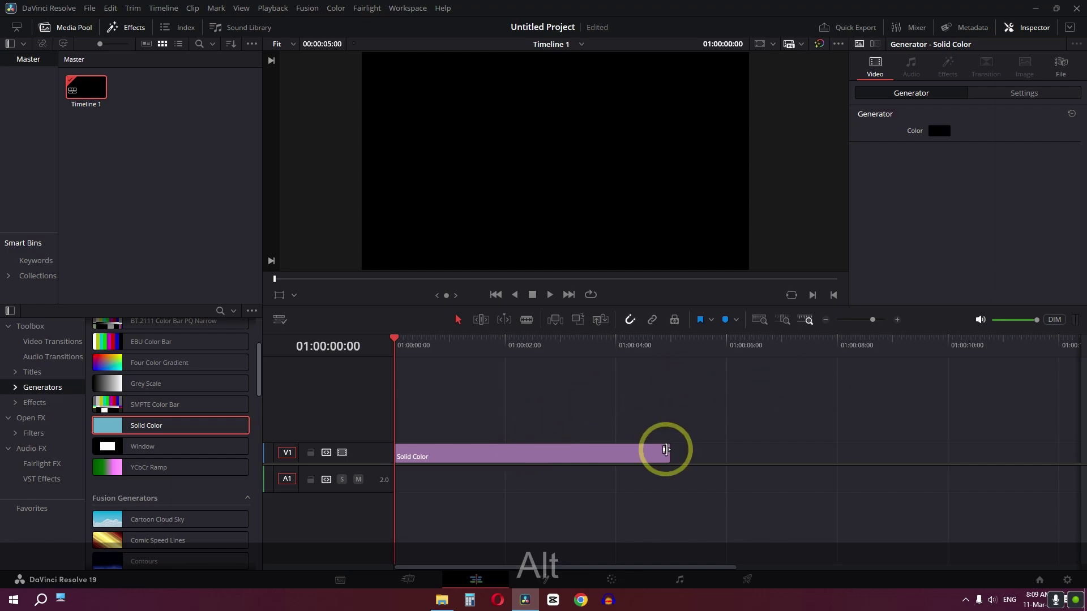
pyautogui.moveTo(669, 451); pyautogui.dragTo(955, 450)
# Set the Solid Color clip's colour to white (#ffffff).
pyautogui.click(473, 452)
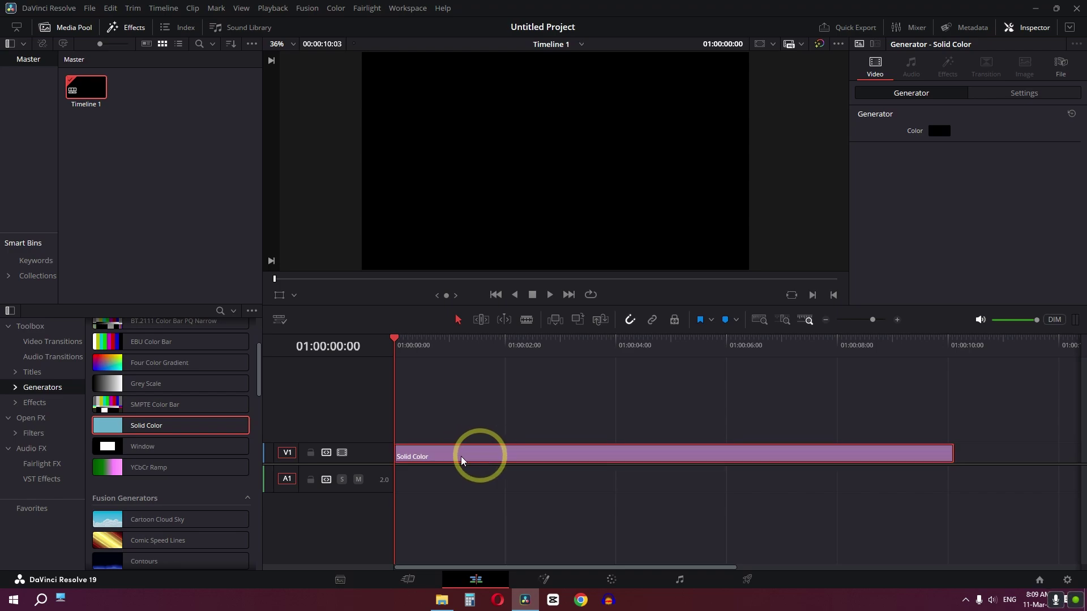
pyautogui.click(938, 131)
pyautogui.click(657, 256)
pyautogui.moveTo(656, 255); pyautogui.dragTo(657, 208)
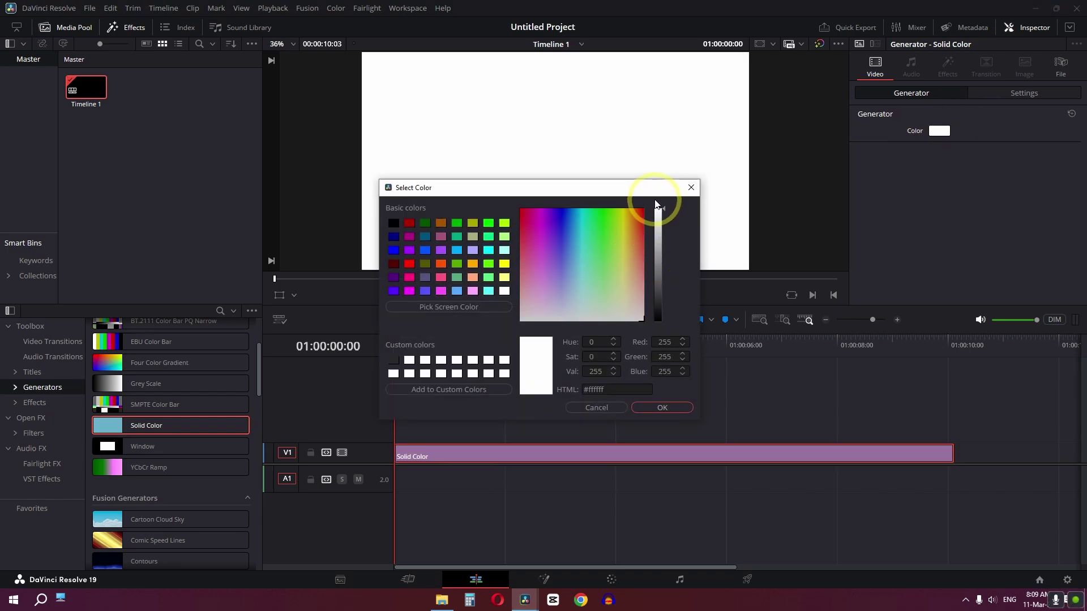
pyautogui.click(663, 407)
# Nest the white Solid Color clip into Compound Clip 1.
pyautogui.rightClick(488, 457)
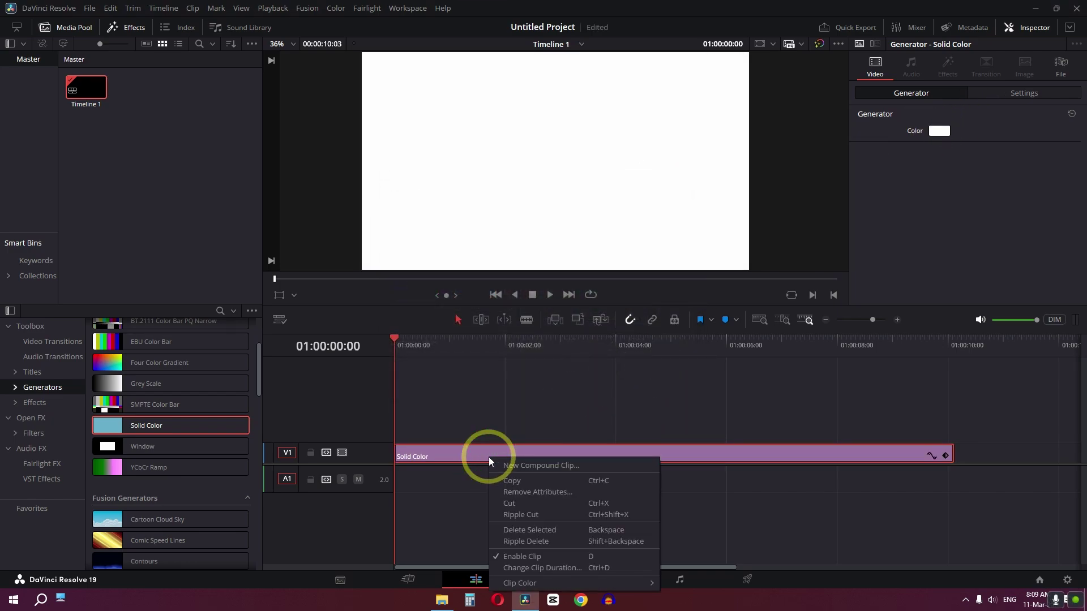
pyautogui.click(528, 466)
pyautogui.click(616, 334)
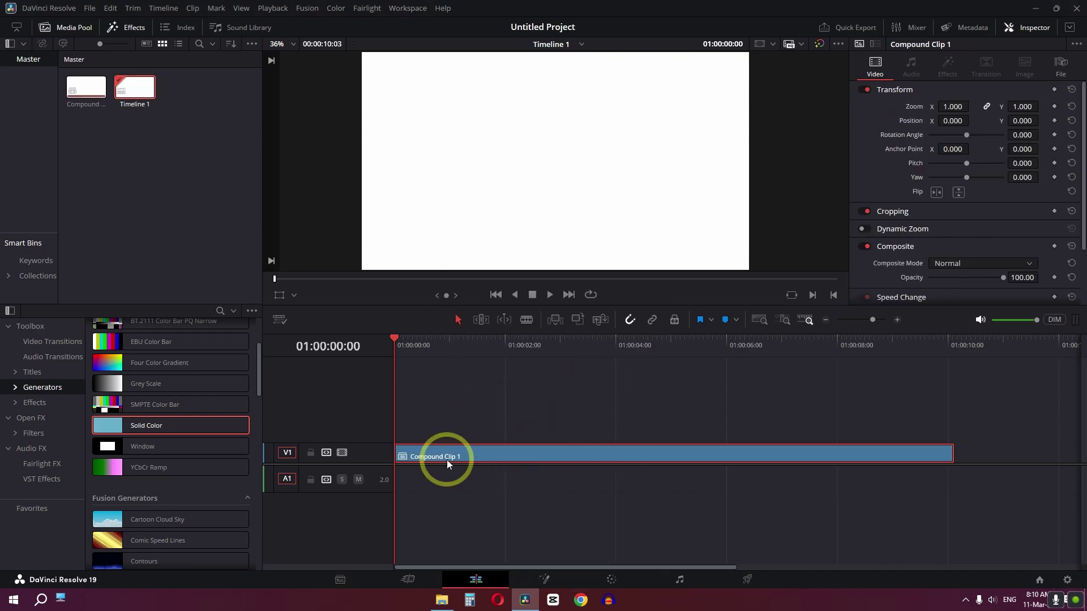
# Convert Compound Clip 1 into Fusion Clip 1 and open it on the Fusion page.
pyautogui.rightClick(483, 450)
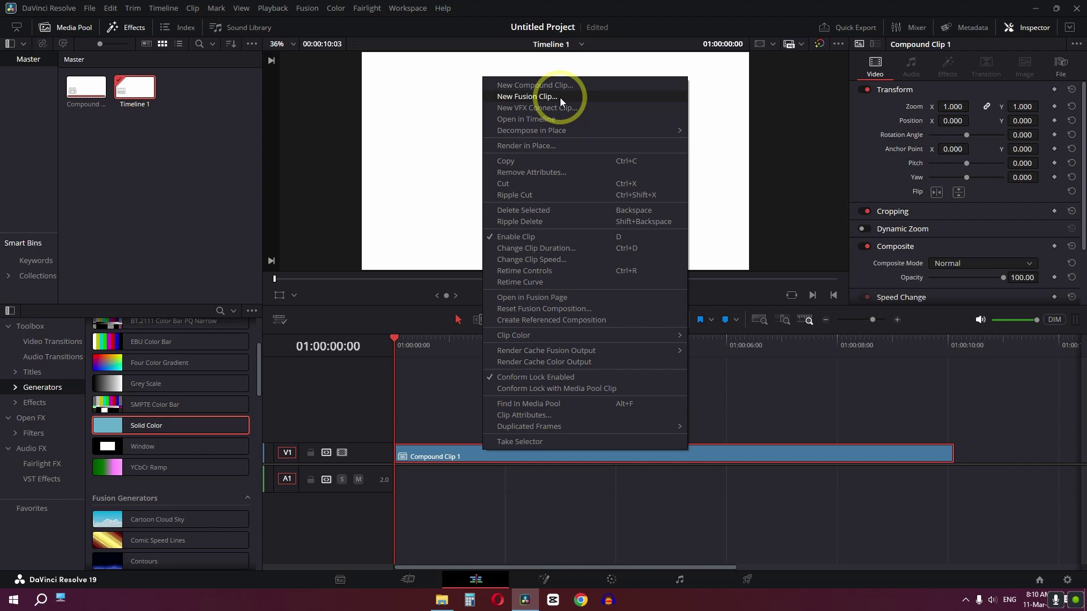
pyautogui.click(526, 96)
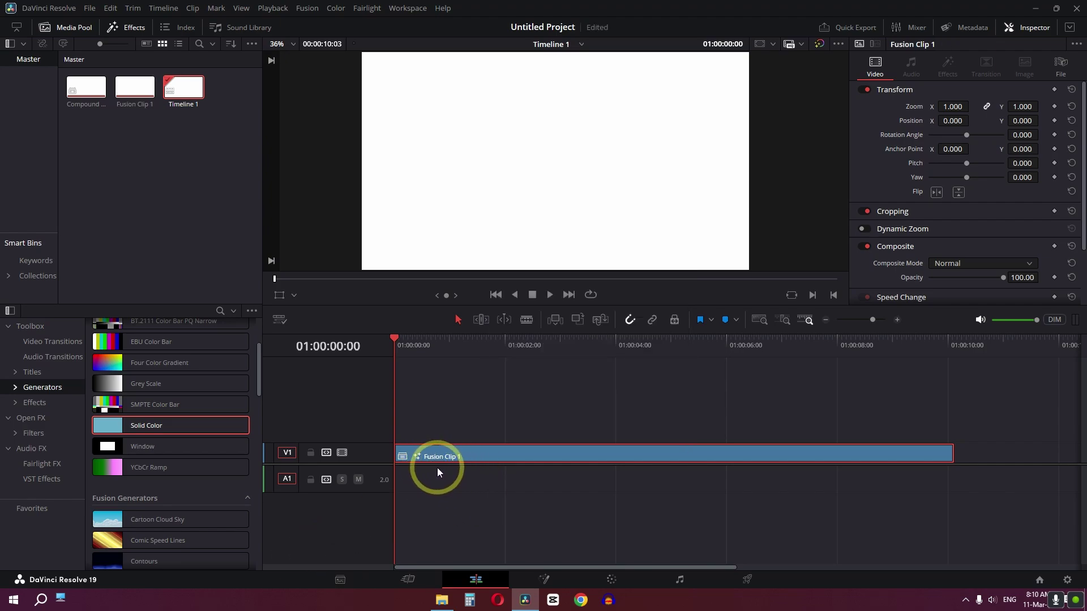
pyautogui.click(536, 579)
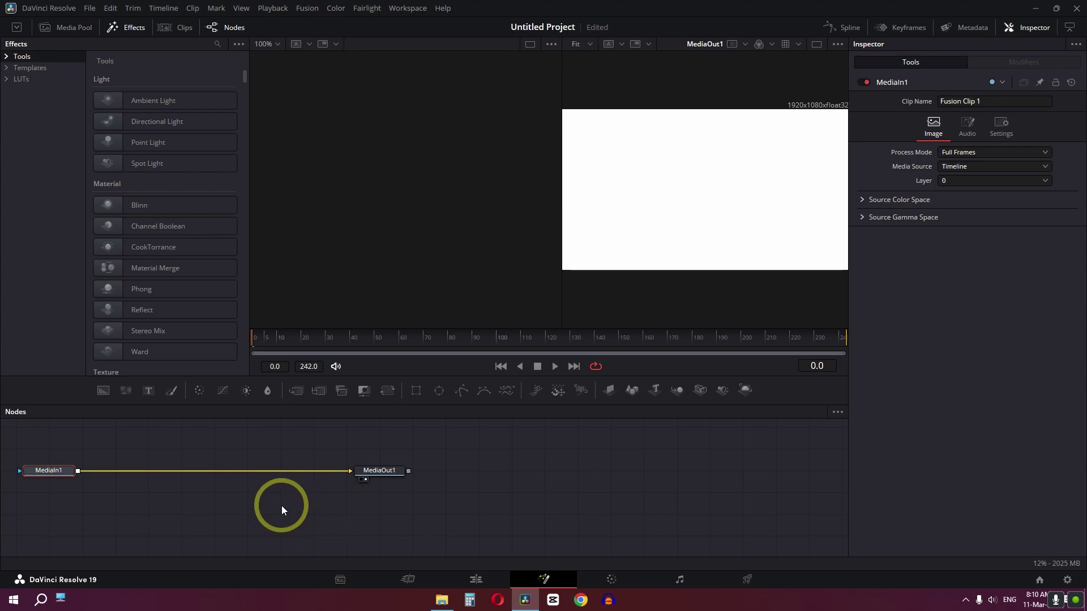
# Insert a Grid node between MediaIn1 and MediaOut1, and show the output in a single viewer.
pyautogui.moveTo(226, 505); pyautogui.dragTo(470, 515)
pyautogui.click(217, 44)
pyautogui.write('grid')
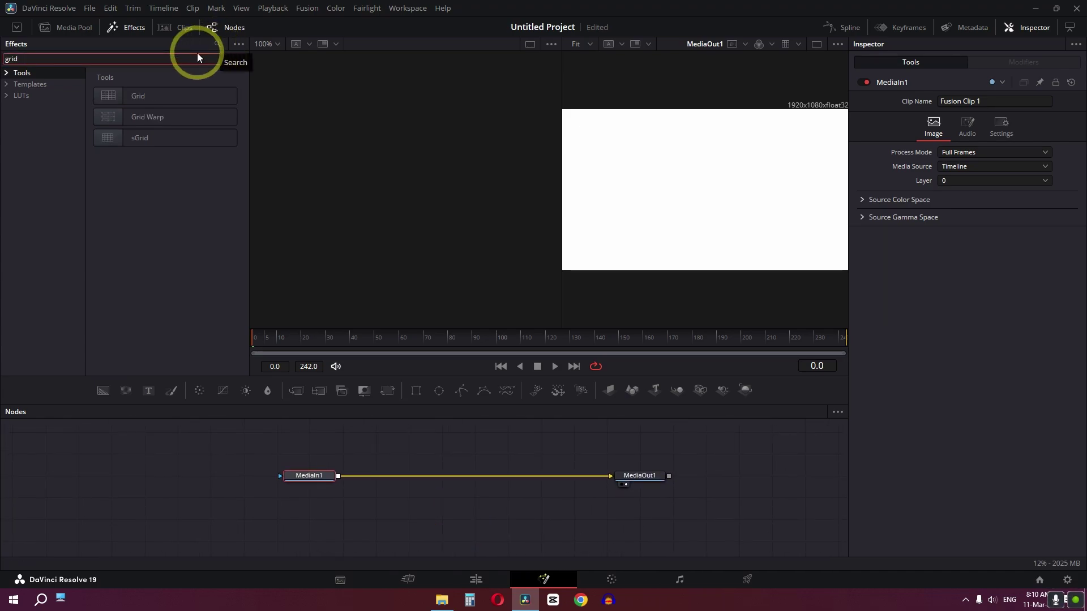
pyautogui.moveTo(107, 94); pyautogui.dragTo(353, 266)
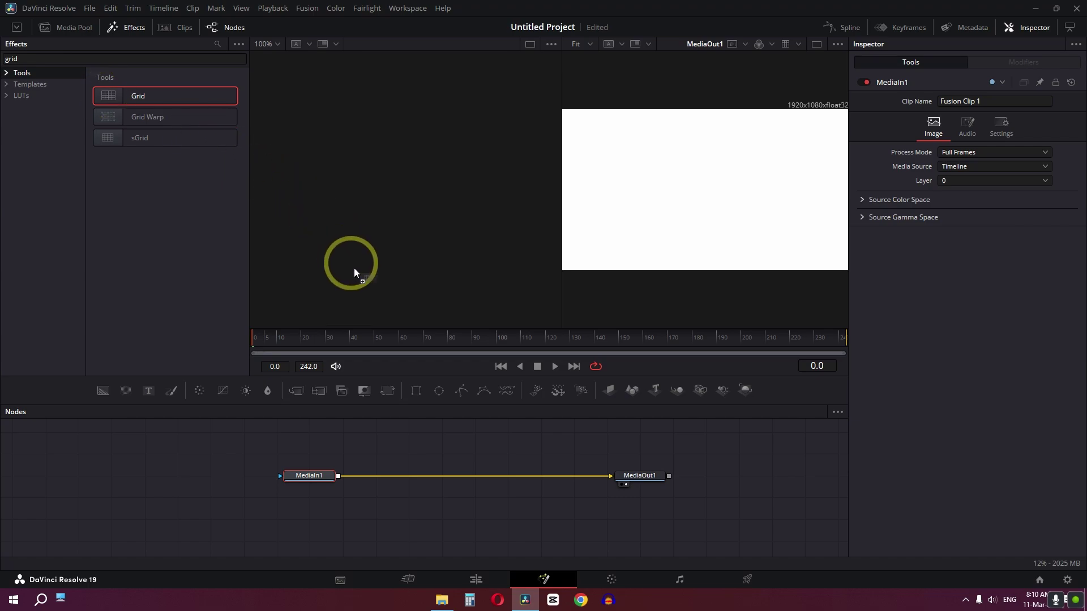
pyautogui.moveTo(471, 451); pyautogui.dragTo(462, 472)
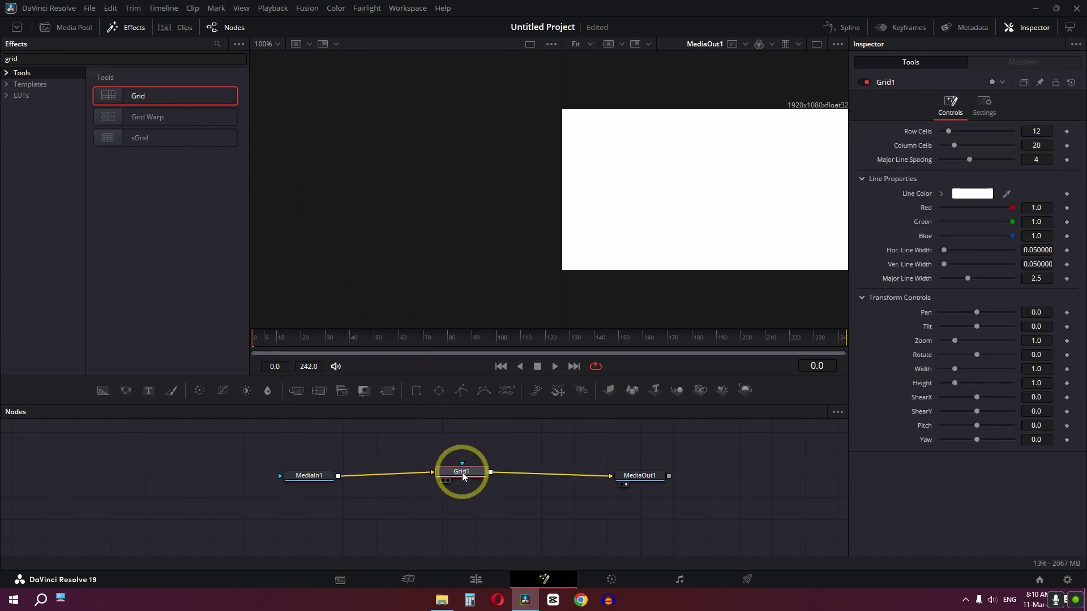
pyautogui.click(815, 45)
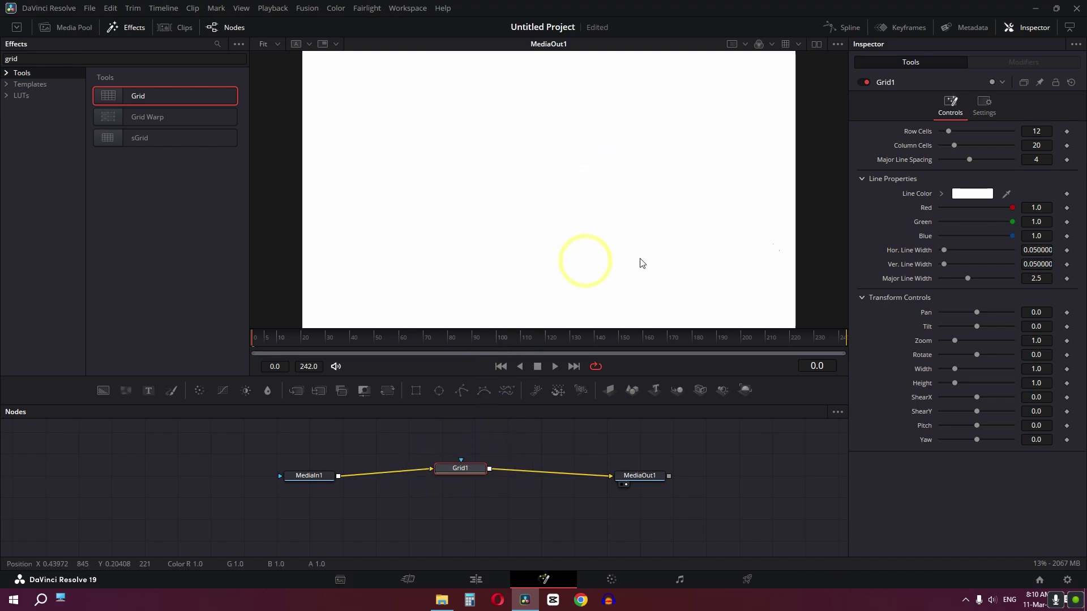
# Set the Grid1 line colour to teal (#2b94ac).
pyautogui.click(975, 196)
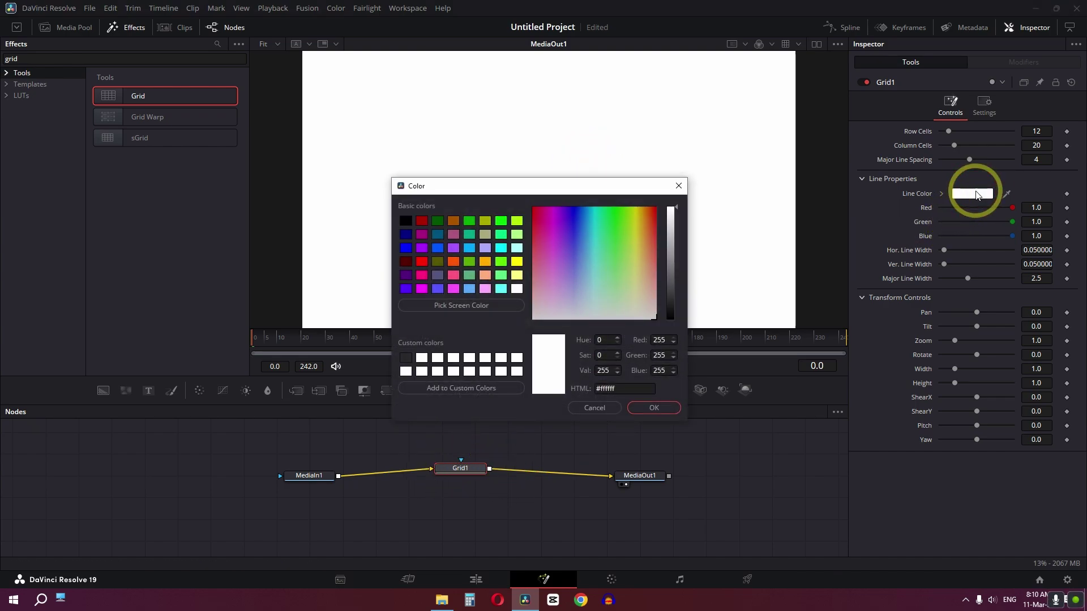
pyautogui.moveTo(675, 245); pyautogui.dragTo(667, 283)
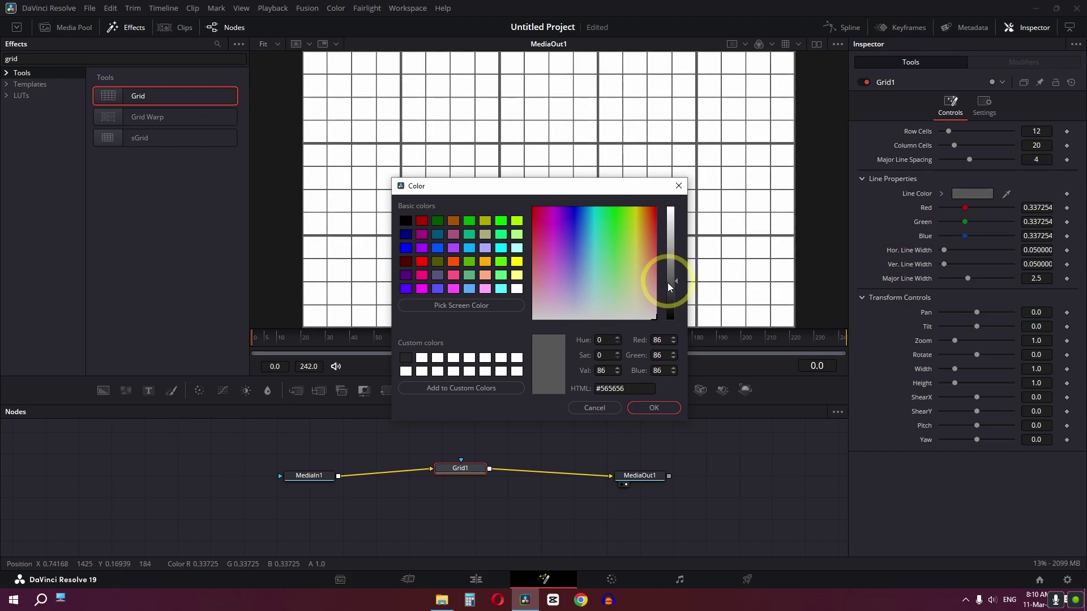
pyautogui.moveTo(606, 239); pyautogui.dragTo(586, 236)
pyautogui.click(678, 253)
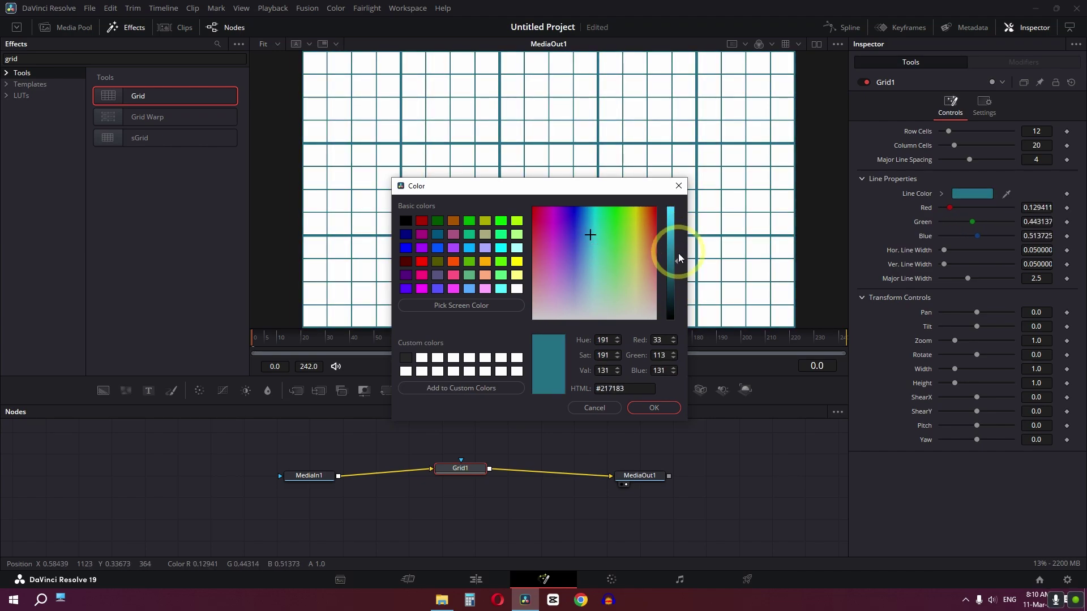
pyautogui.click(647, 408)
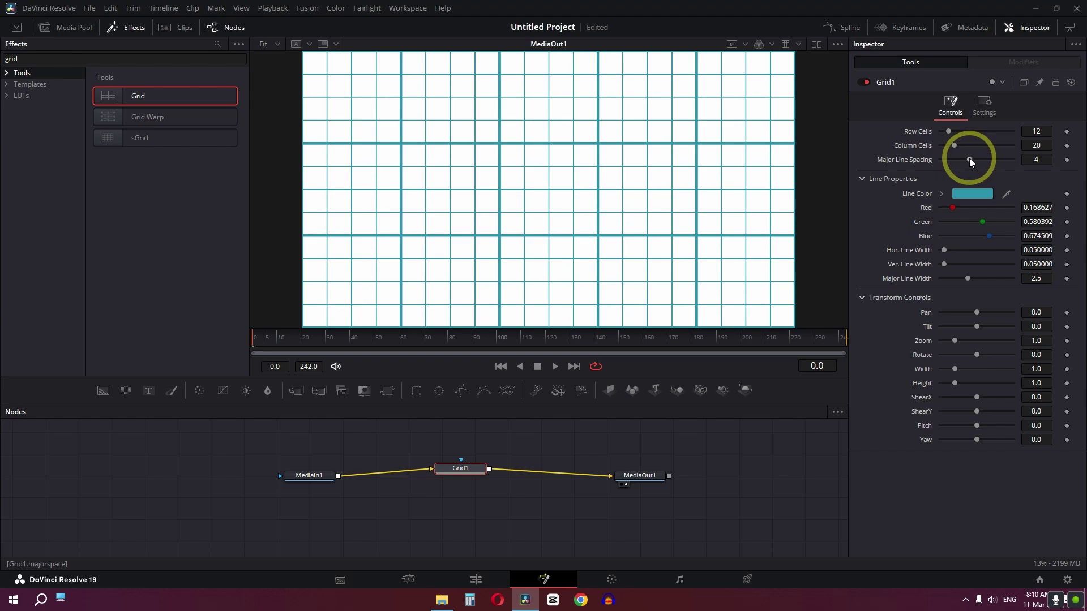
# Set Major Line Spacing 0, 30 columns and 18 rows, then return to the Edit page.
pyautogui.moveTo(969, 158); pyautogui.dragTo(912, 150)
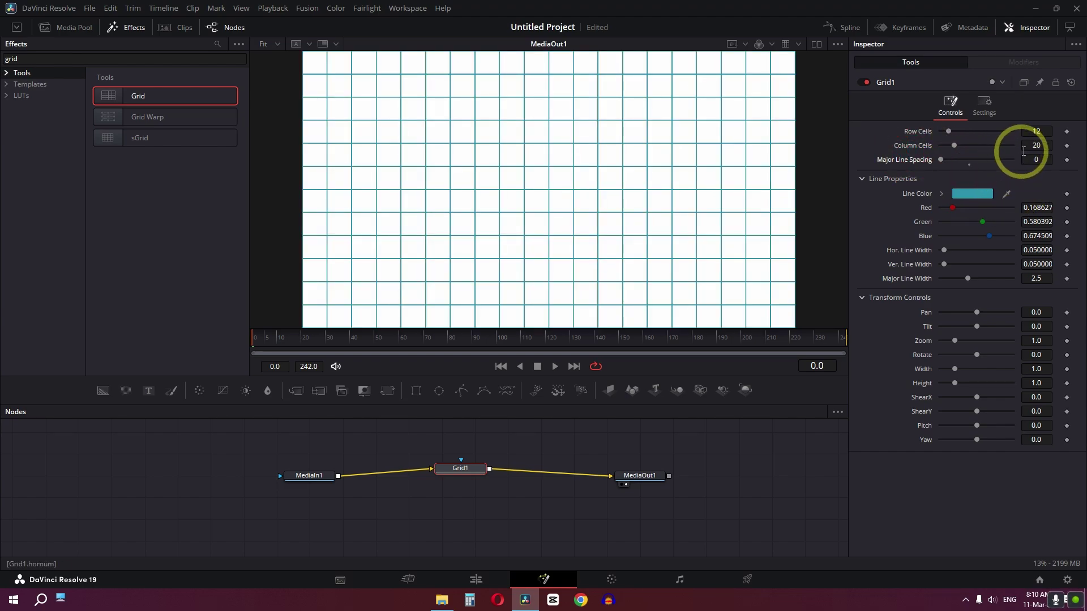
pyautogui.press('Return')
pyautogui.click(1037, 131)
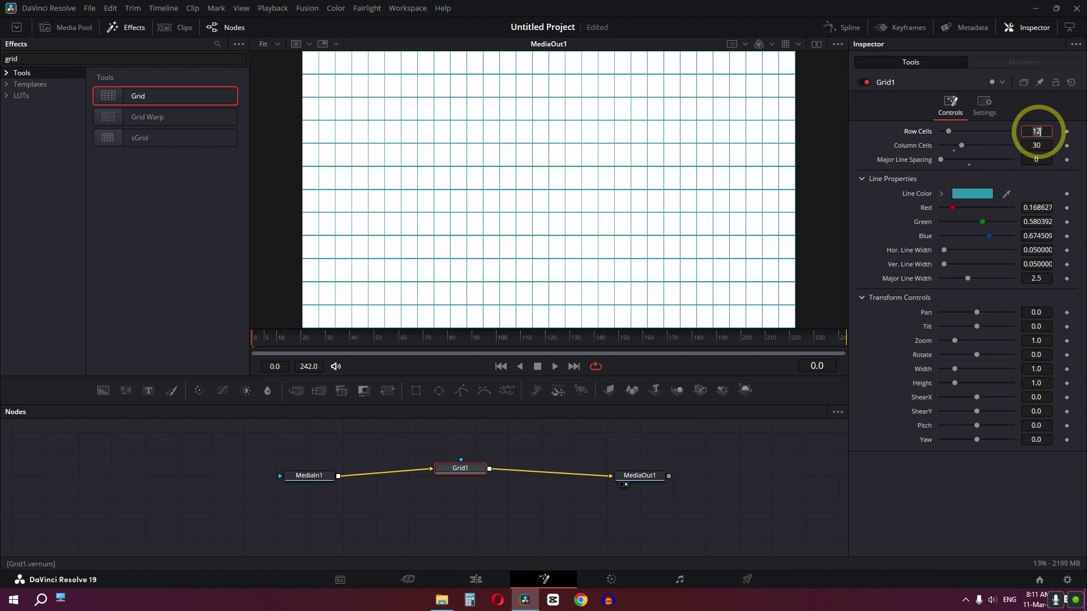
pyautogui.write('18')
pyautogui.press('Tab')
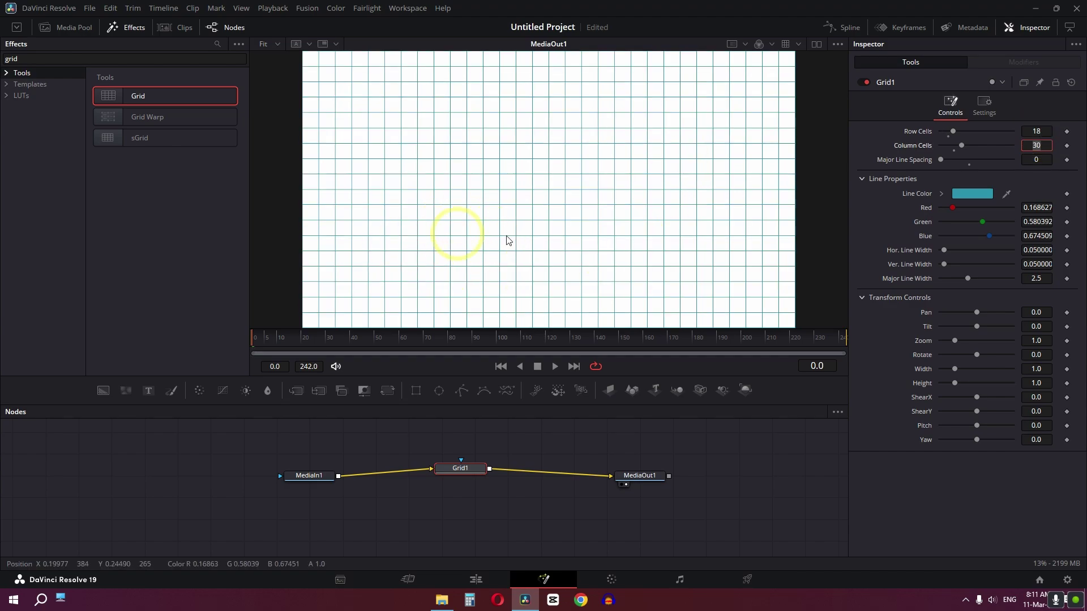
pyautogui.click(479, 579)
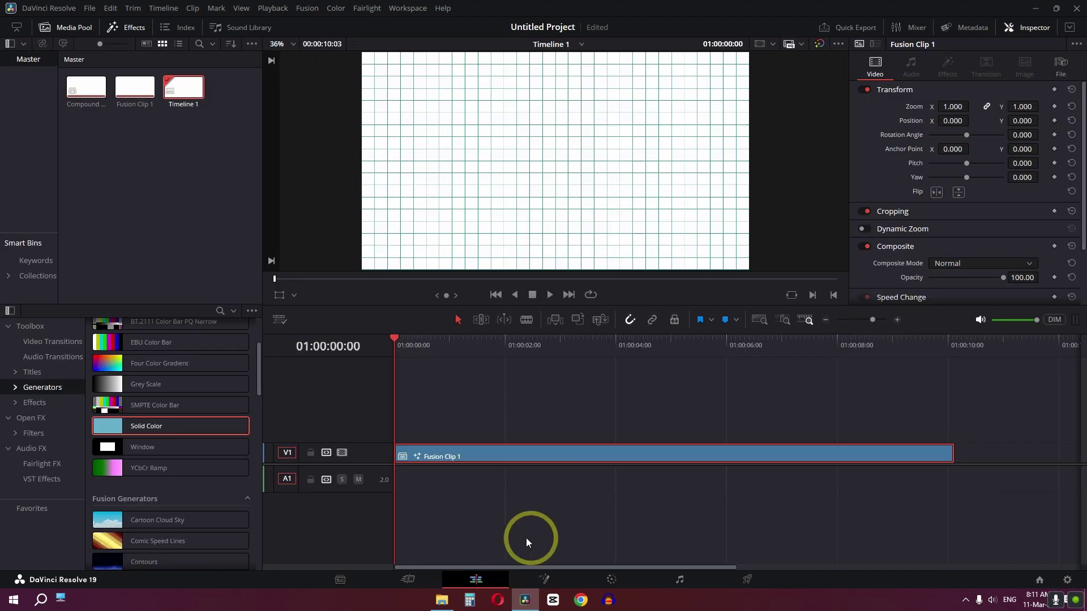
# Nest the gridded Fusion Clip 1 as Compound Clip 2 and open it on the Fusion page.
pyautogui.rightClick(444, 457)
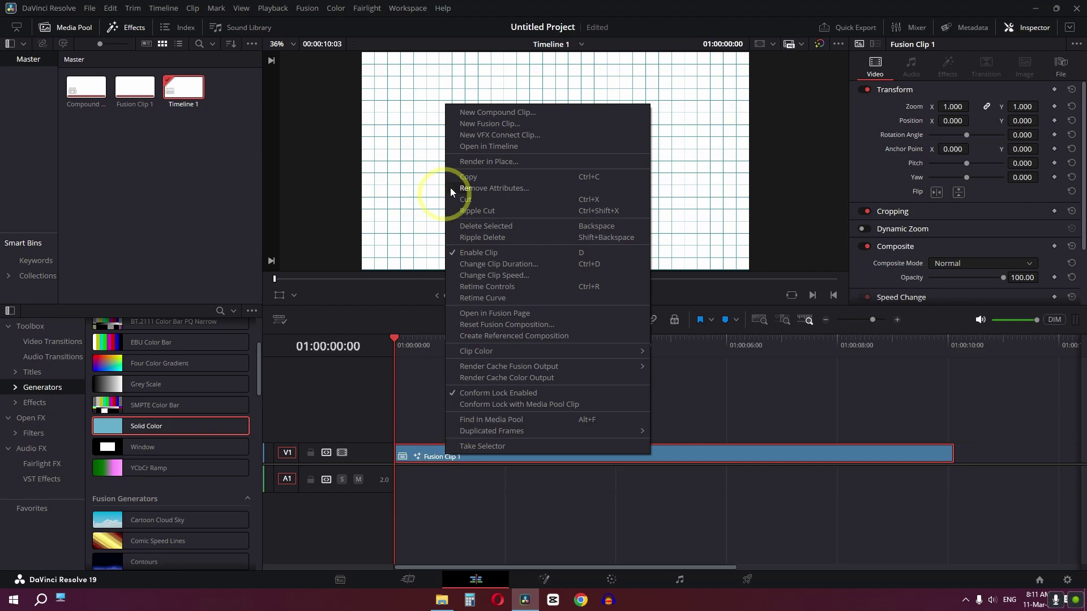
pyautogui.click(511, 107)
pyautogui.rightClick(470, 453)
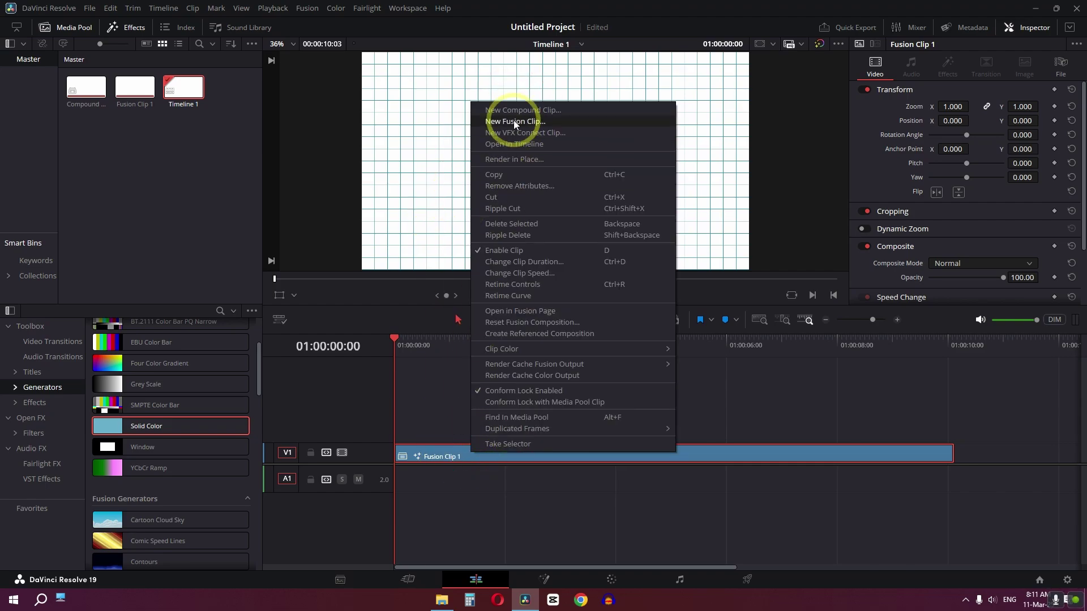
pyautogui.click(504, 112)
pyautogui.click(602, 333)
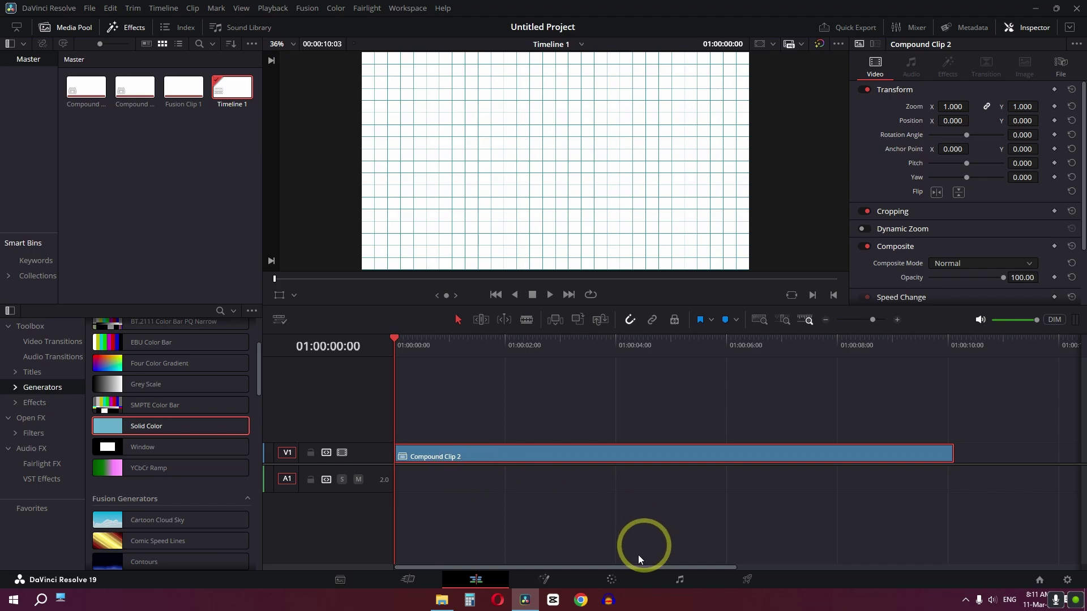
pyautogui.click(559, 580)
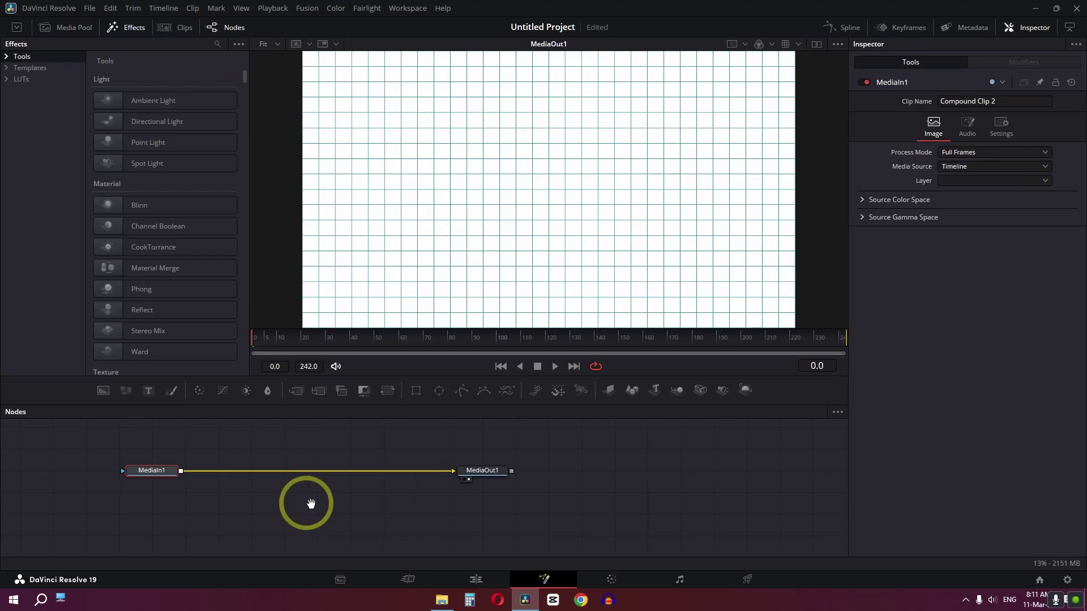
# Mask MediaIn1 with a Rectangle reshaped to a portrait page, width 0.344 and height 0.72.
pyautogui.moveTo(498, 501); pyautogui.dragTo(456, 499)
pyautogui.moveTo(419, 395); pyautogui.dragTo(306, 474)
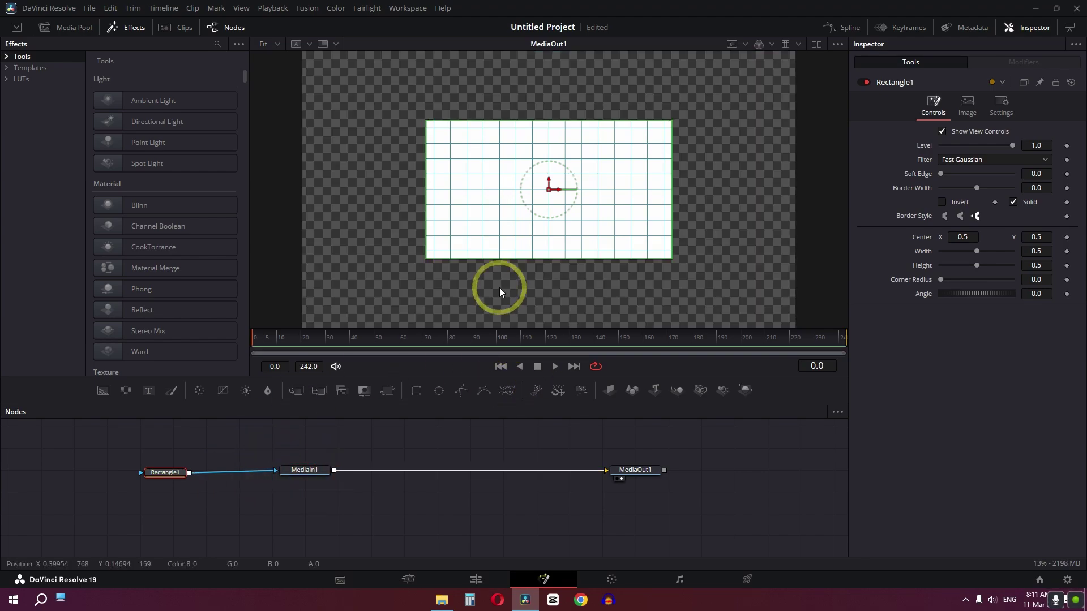
pyautogui.keyDown('ctrl'); pyautogui.scroll(-3, 497, 214); pyautogui.keyUp('ctrl')
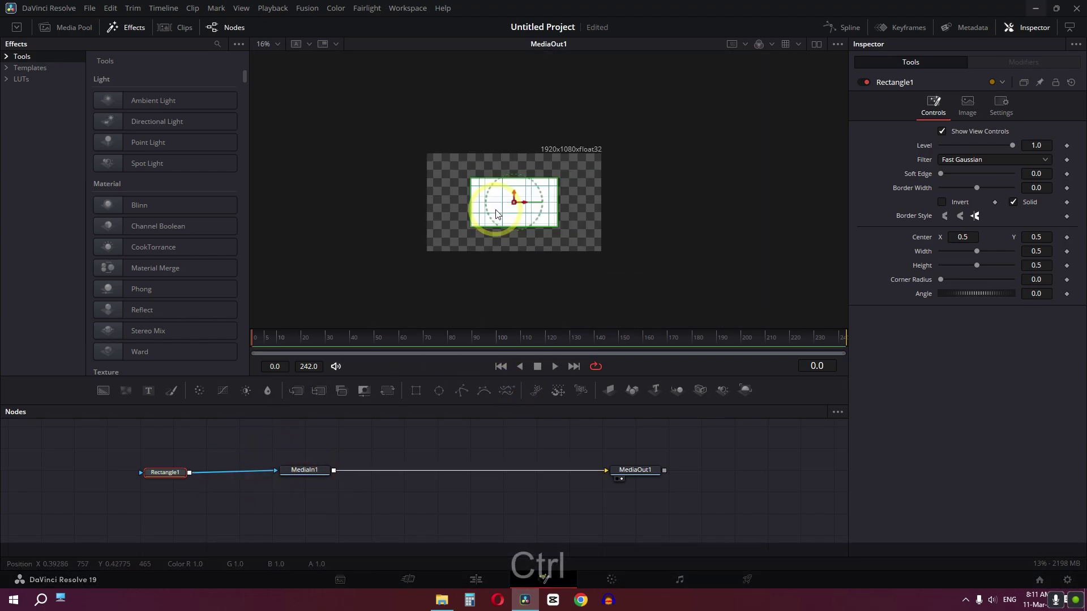
pyautogui.keyDown('ctrl'); pyautogui.scroll(2, 495, 214); pyautogui.keyUp('ctrl')
pyautogui.keyDown('ctrl'); pyautogui.scroll(-2, 495, 213); pyautogui.keyUp('ctrl')
pyautogui.keyDown('ctrl'); pyautogui.scroll(1, 496, 214); pyautogui.keyUp('ctrl')
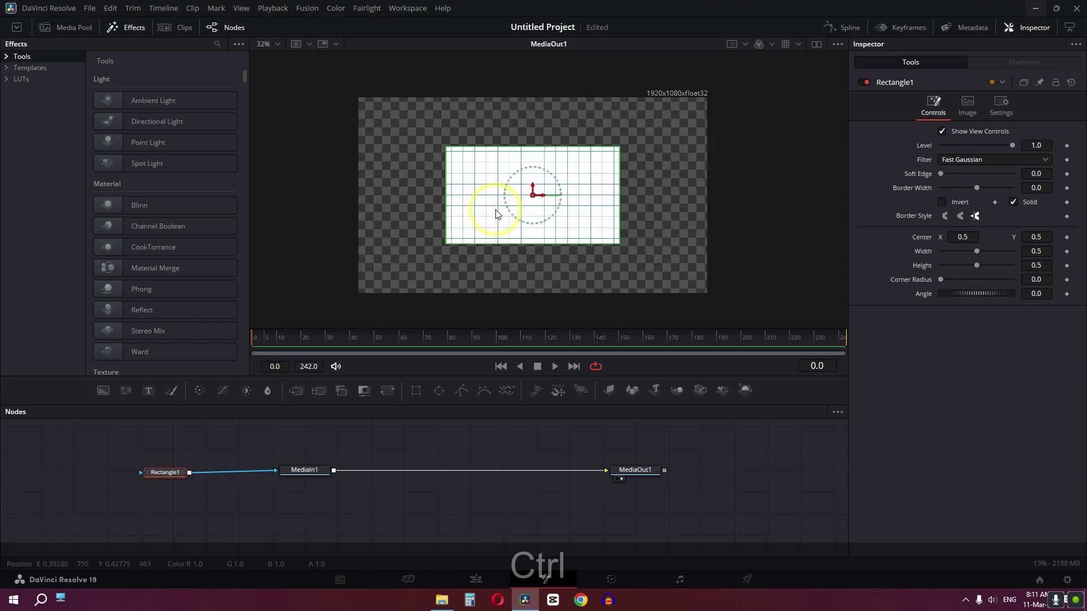
pyautogui.moveTo(619, 244); pyautogui.dragTo(592, 266)
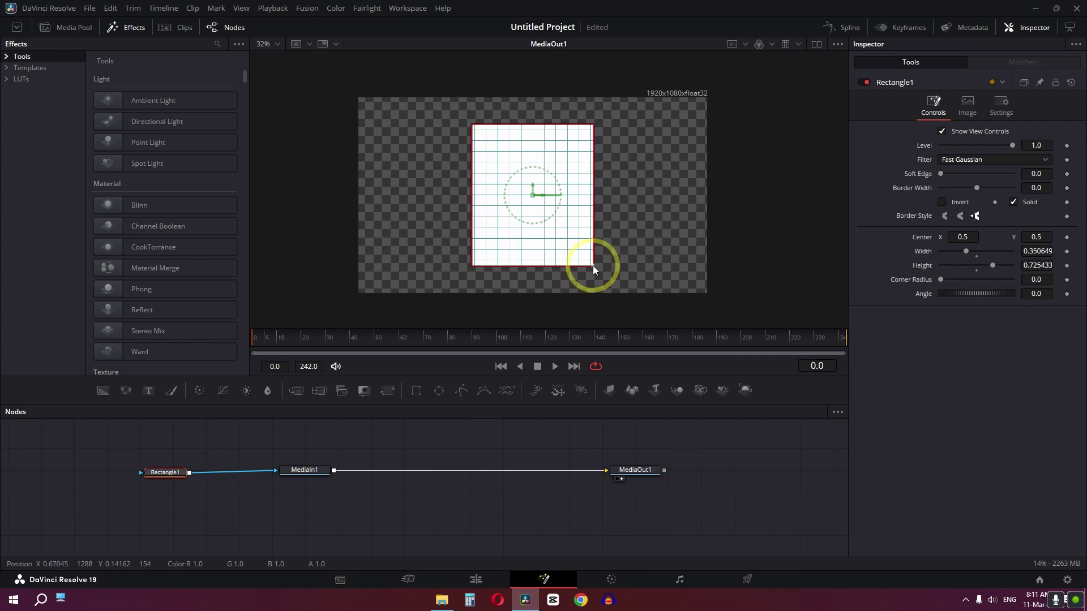
pyautogui.click(577, 247)
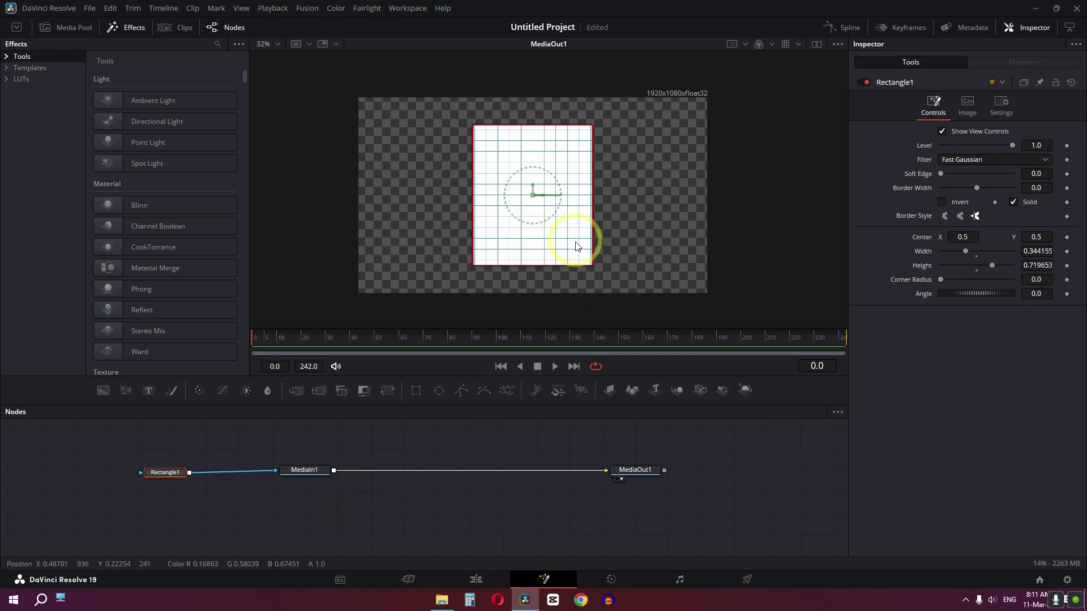
# Insert the Paper Edge template between MediaIn1 and MediaOut1.
pyautogui.click(217, 45)
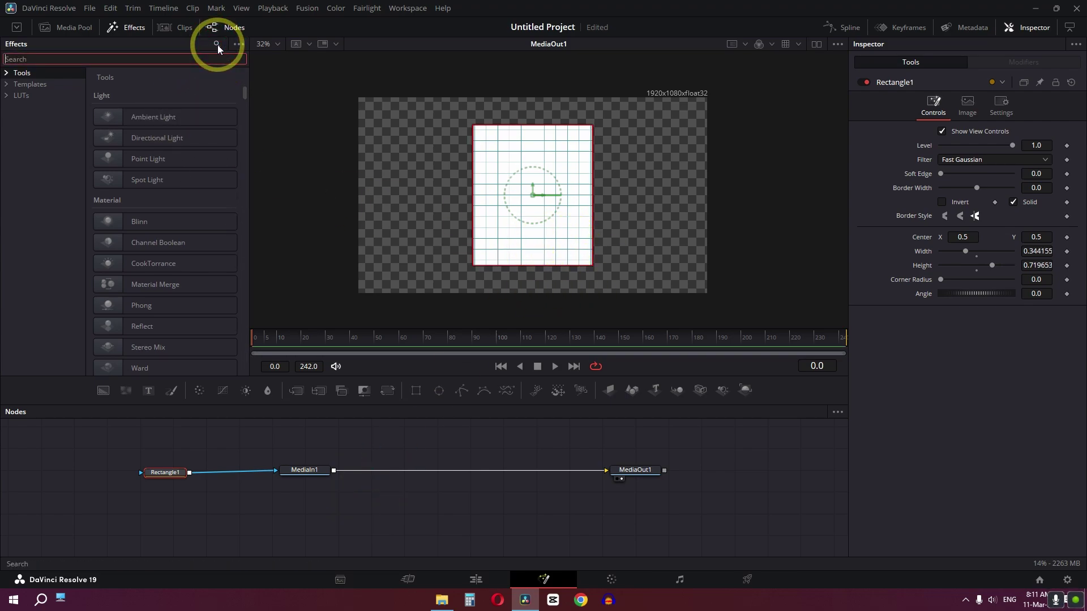
pyautogui.write('paper')
pyautogui.click(34, 84)
pyautogui.moveTo(148, 118); pyautogui.dragTo(211, 152)
pyautogui.moveTo(405, 463); pyautogui.dragTo(435, 474)
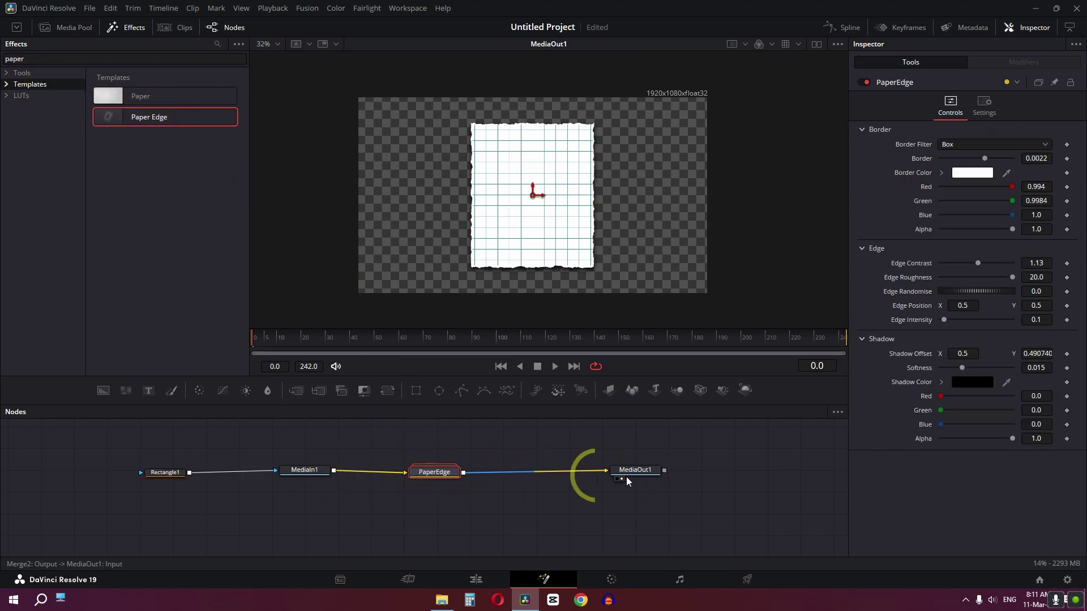
# Set Paper Edge Shadow Alpha to 0 and Edge Contrast to 0.95.
pyautogui.moveTo(1012, 439); pyautogui.dragTo(873, 440)
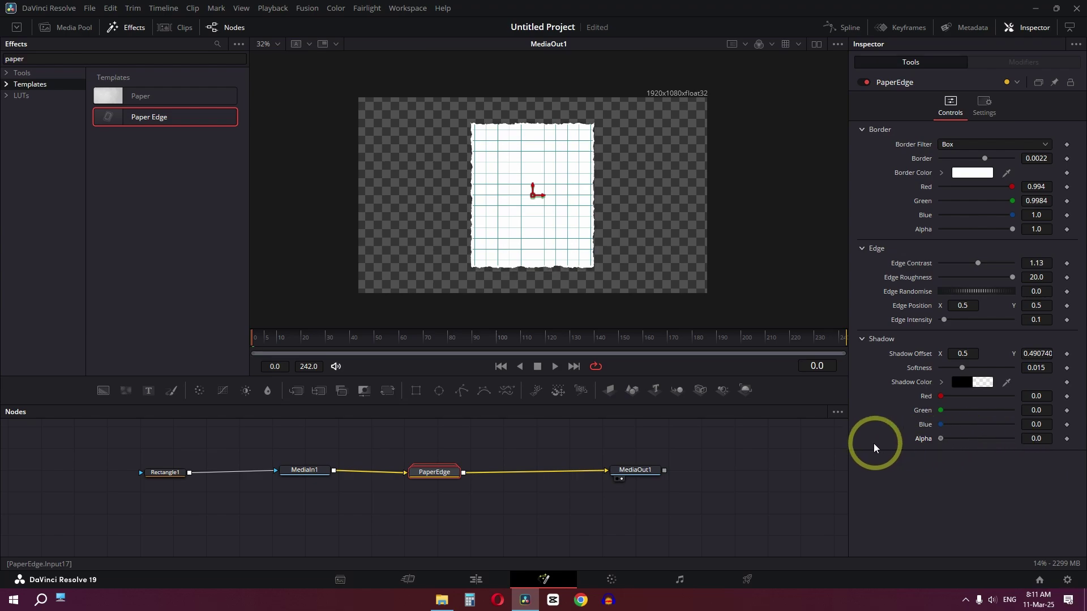
pyautogui.scroll(2, 539, 219)
pyautogui.scroll(-1, 539, 219)
pyautogui.scroll(1, 539, 219)
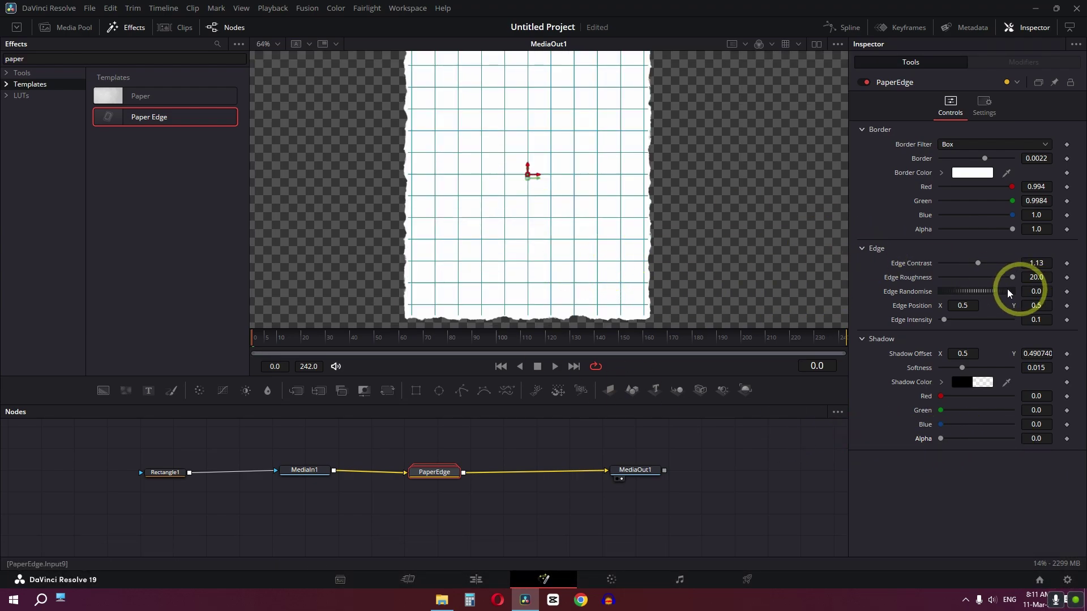
pyautogui.moveTo(971, 271); pyautogui.dragTo(975, 263)
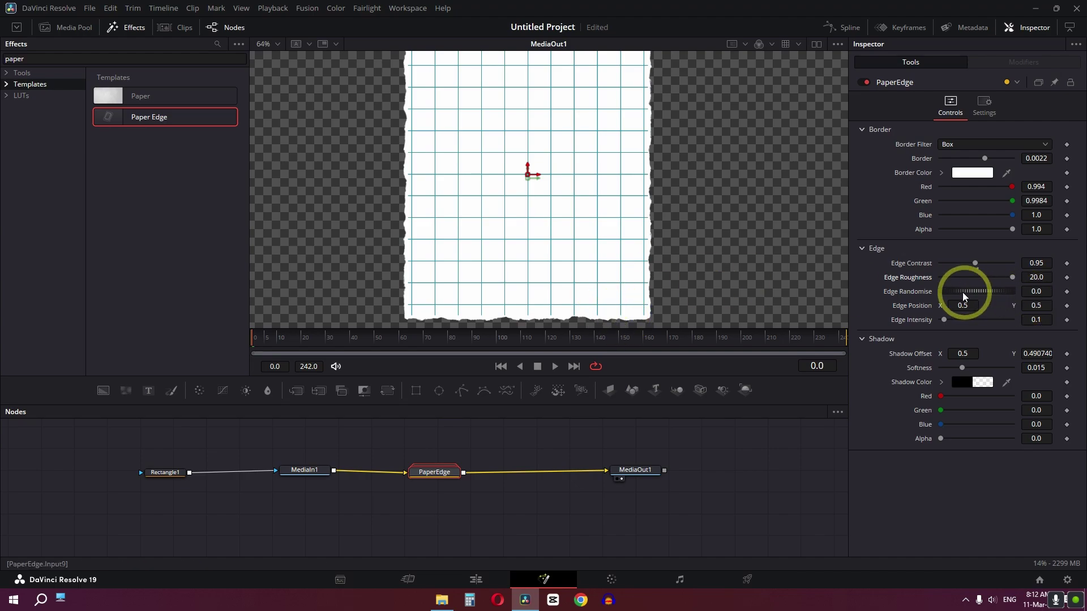
# Back on the Edit page, drop a Page Curl transition on the head of Compound Clip 2.
pyautogui.click(479, 579)
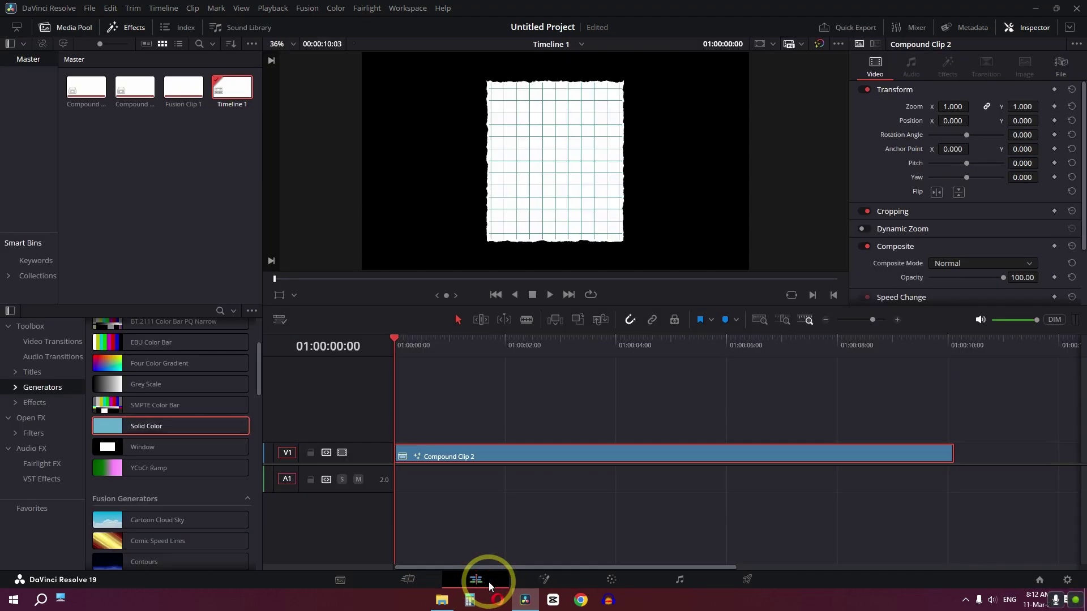
pyautogui.click(220, 311)
pyautogui.click(51, 370)
pyautogui.click(63, 334)
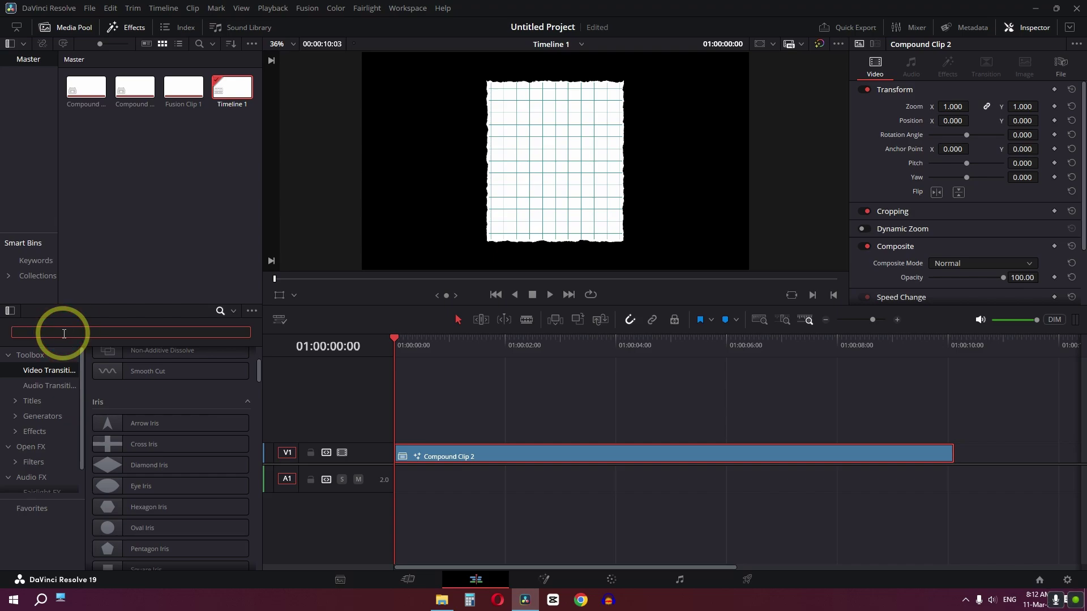
pyautogui.write('pa')
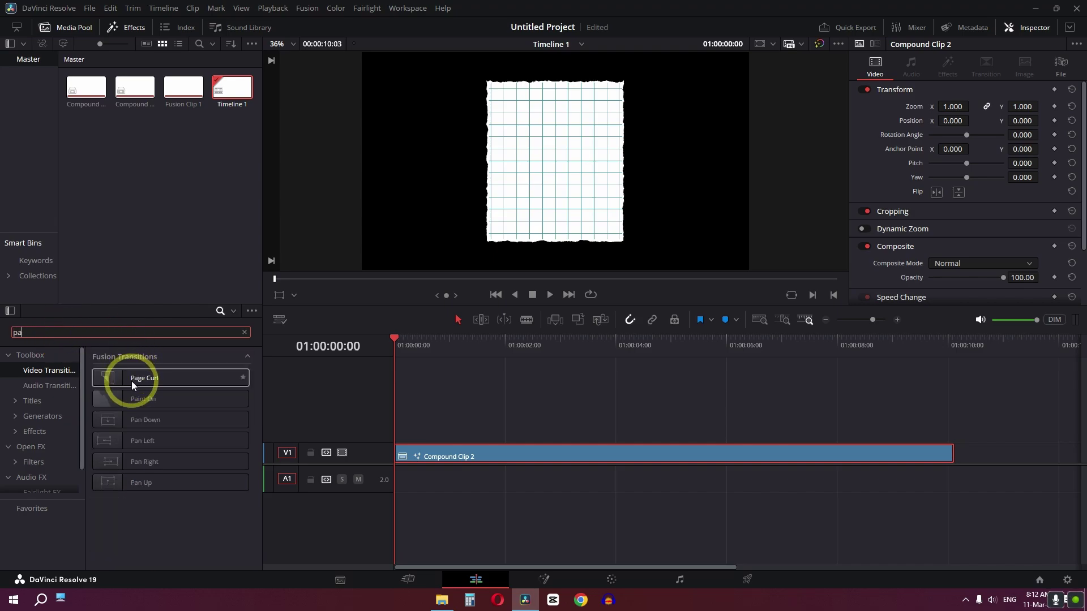
pyautogui.moveTo(136, 378); pyautogui.dragTo(414, 454)
# Preview the page curl at the clip start and select the transition to view its settings.
pyautogui.click(423, 490)
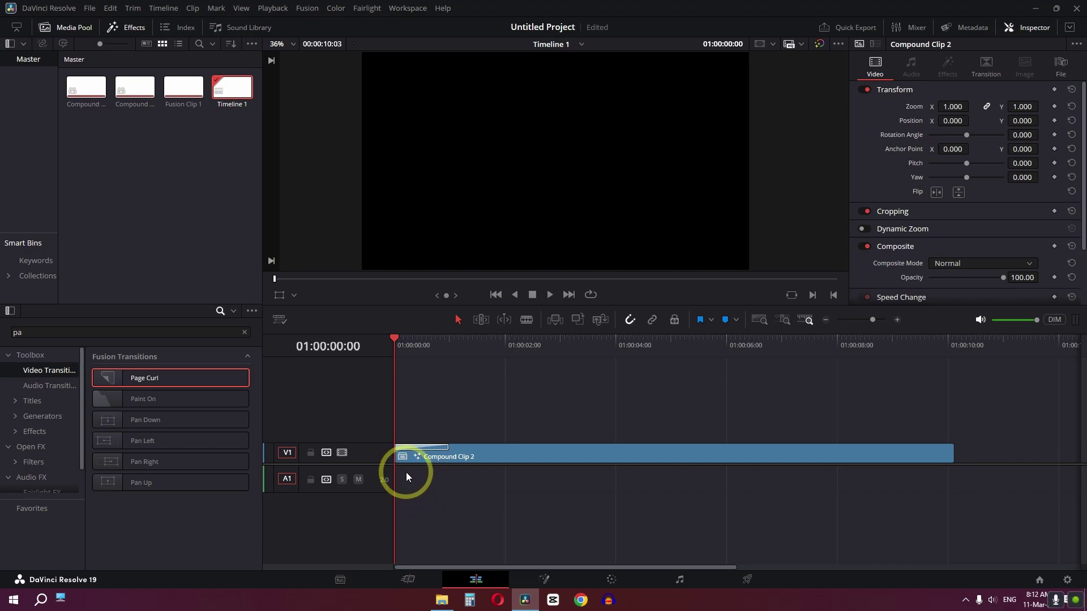
pyautogui.press('Right')
pyautogui.press('Right')
pyautogui.press('Right')
pyautogui.press('Right')
pyautogui.press('Right')
pyautogui.press('Right')
pyautogui.press('Right')
pyautogui.press('Right')
pyautogui.press('Right')
pyautogui.press('Right')
pyautogui.press('Right')
pyautogui.press('Right')
pyautogui.press('Right')
pyautogui.press('Right')
pyautogui.press('Right')
pyautogui.press('Right')
pyautogui.press('Right')
pyautogui.press('Right')
pyautogui.press('Right')
pyautogui.press('Right')
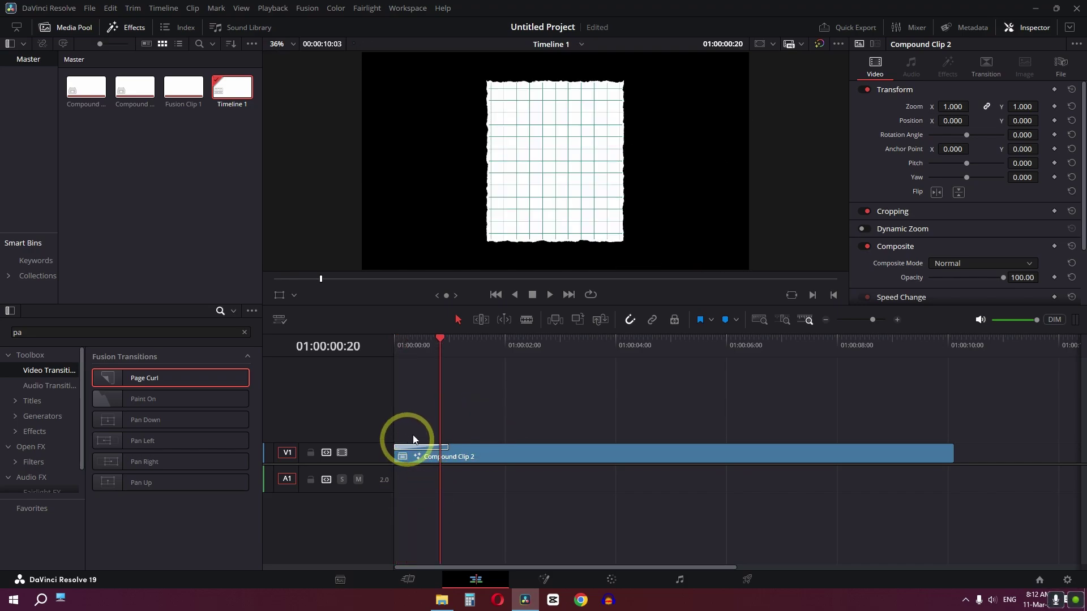
pyautogui.click(426, 452)
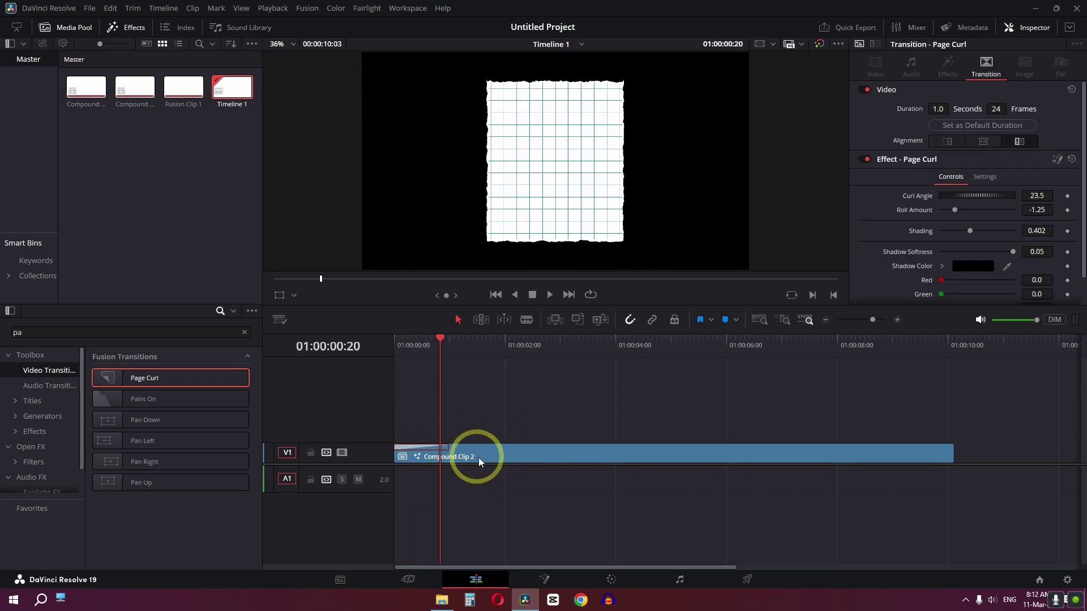
# Set the Page Curl's Shadow Blend to 0.
pyautogui.click(505, 459)
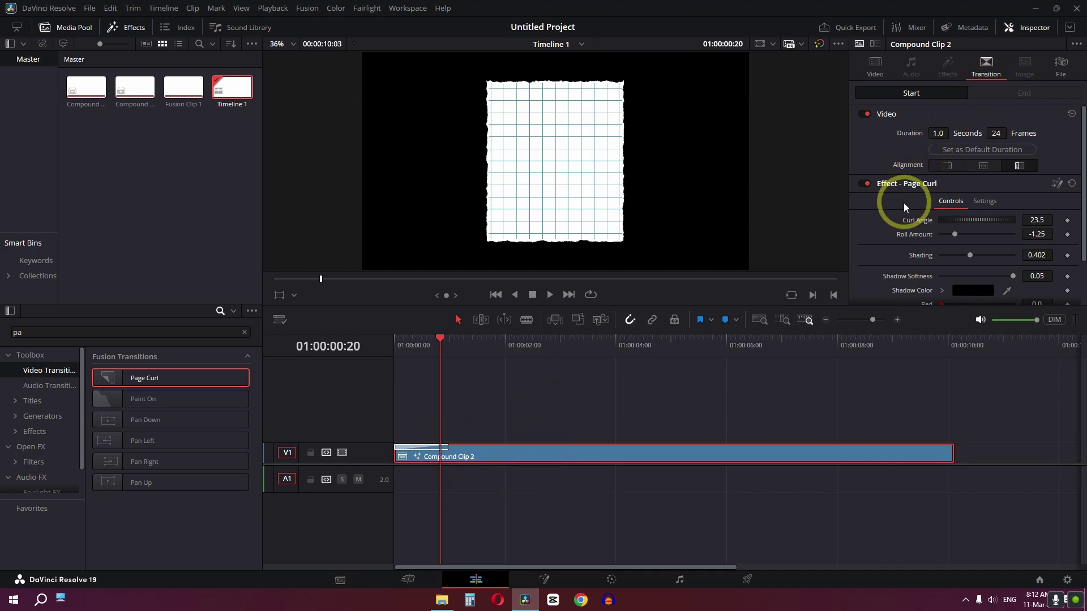
pyautogui.scroll(-2, 904, 204)
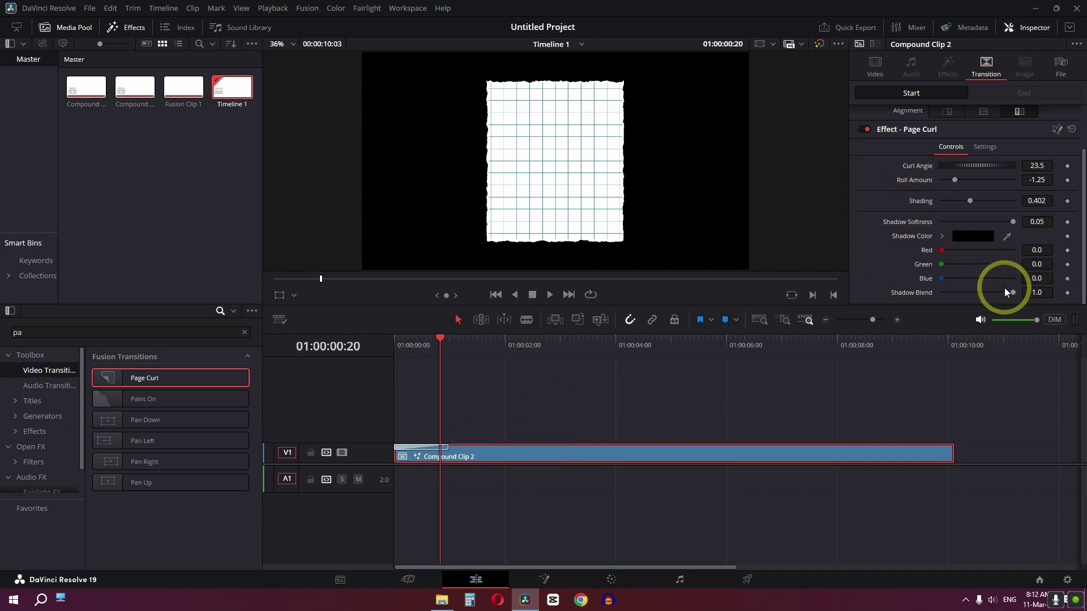
pyautogui.moveTo(1000, 293); pyautogui.dragTo(928, 292)
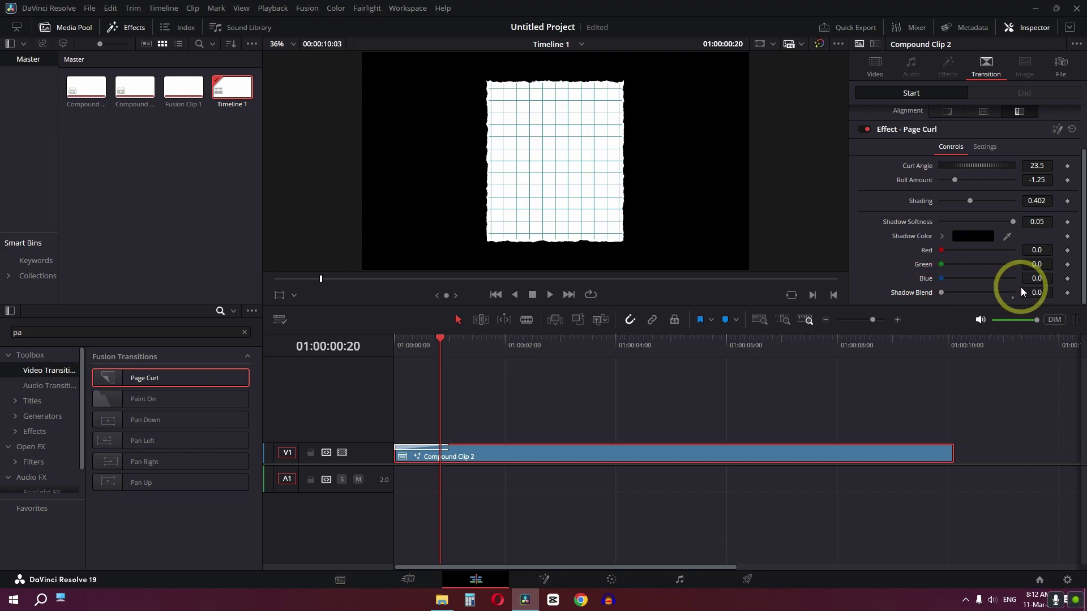
# Split Compound Clip 2 at 01:00:01:04 with Ctrl+B.
pyautogui.moveTo(442, 348); pyautogui.dragTo(460, 345)
pyautogui.click(494, 454)
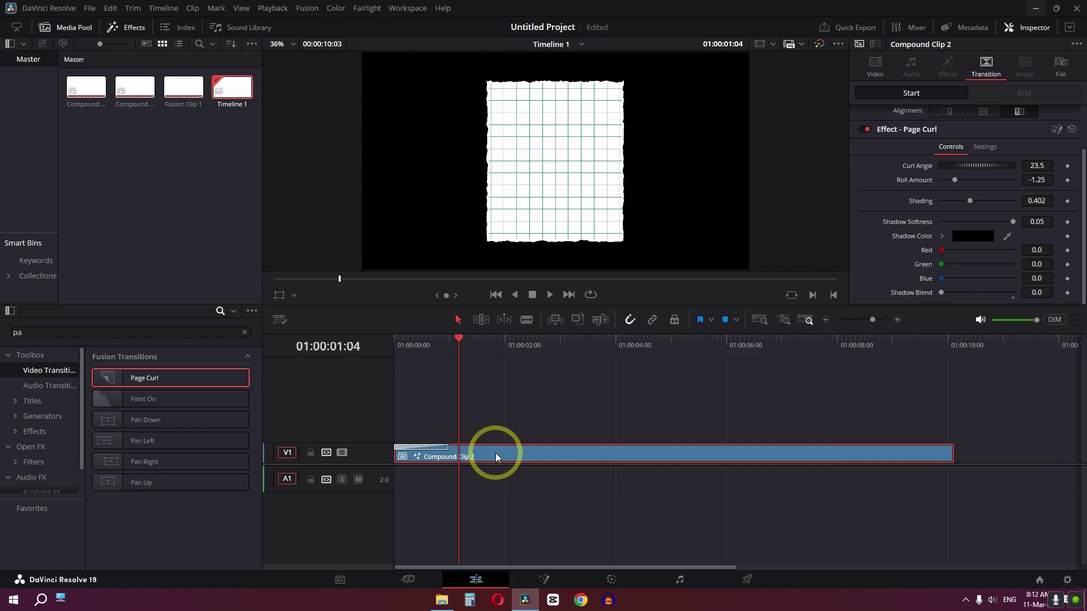
pyautogui.hotkey('ctrl', 'b')
pyautogui.click(470, 472)
# Add a Page Curl at the cut, set it to 0.8 s (18 frames), and play it back.
pyautogui.moveTo(113, 375); pyautogui.dragTo(471, 446)
pyautogui.click(471, 446)
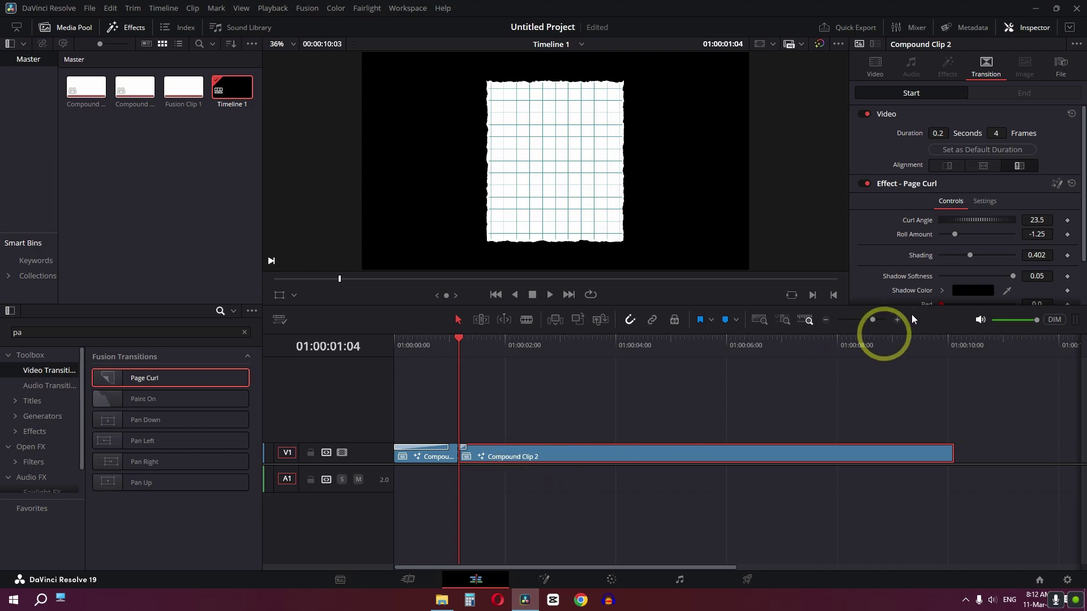
pyautogui.moveTo(935, 133)
pyautogui.mouseDown()
pyautogui.moveTo(957, 135)
pyautogui.moveTo(944, 135)
pyautogui.mouseUp()
pyautogui.click(498, 500)
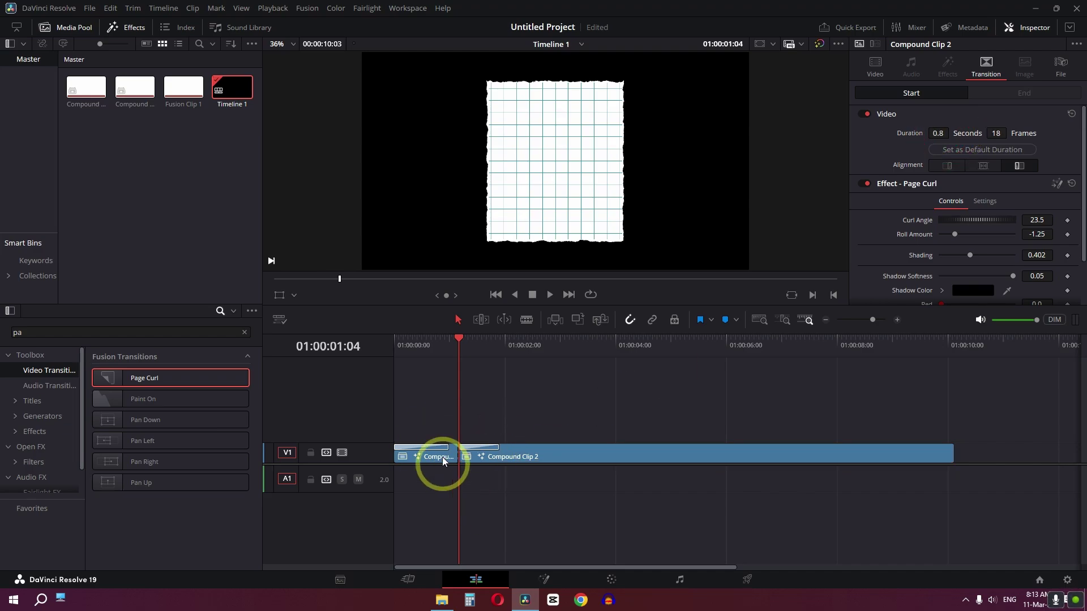
pyautogui.click(439, 352)
pyautogui.press('space')
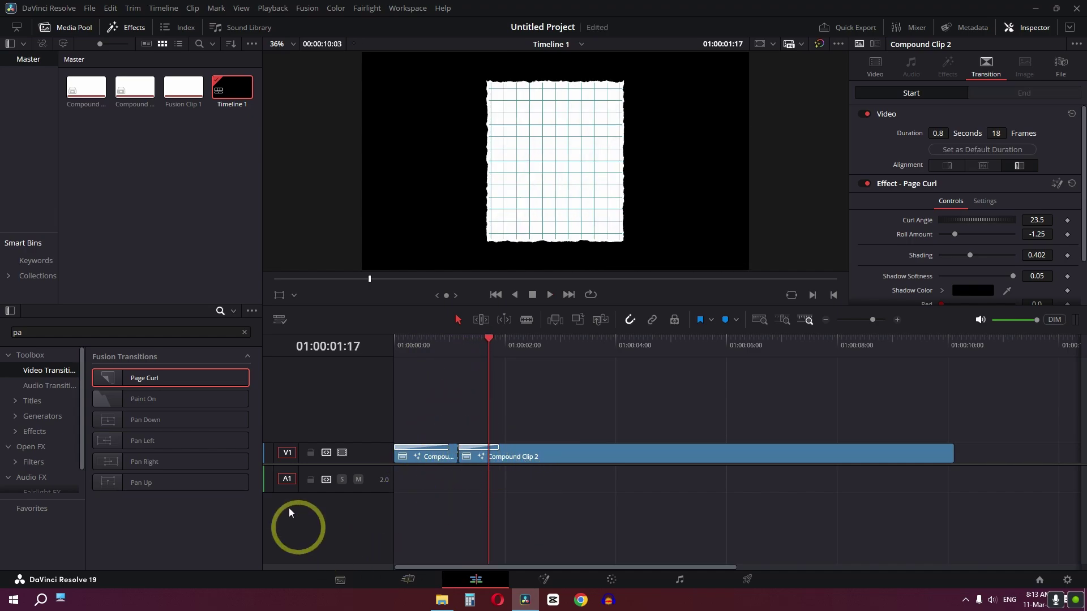
# Move Compound Clip 2 up to V2, add a centred Page Curl at its start, and preview it.
pyautogui.moveTo(527, 463); pyautogui.dragTo(524, 436)
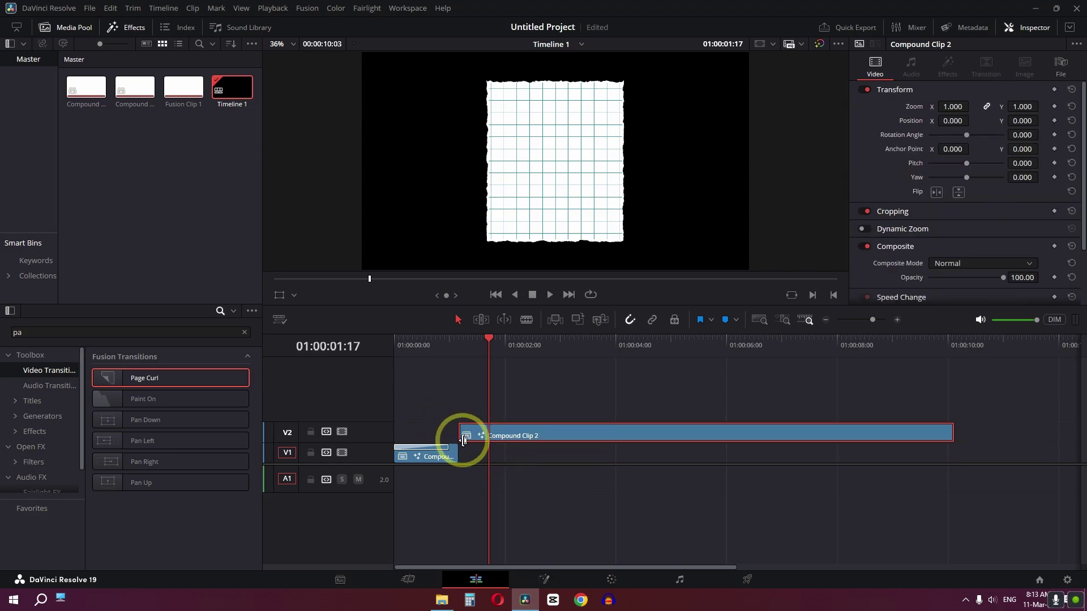
pyautogui.moveTo(142, 376); pyautogui.dragTo(478, 430)
pyautogui.click(488, 428)
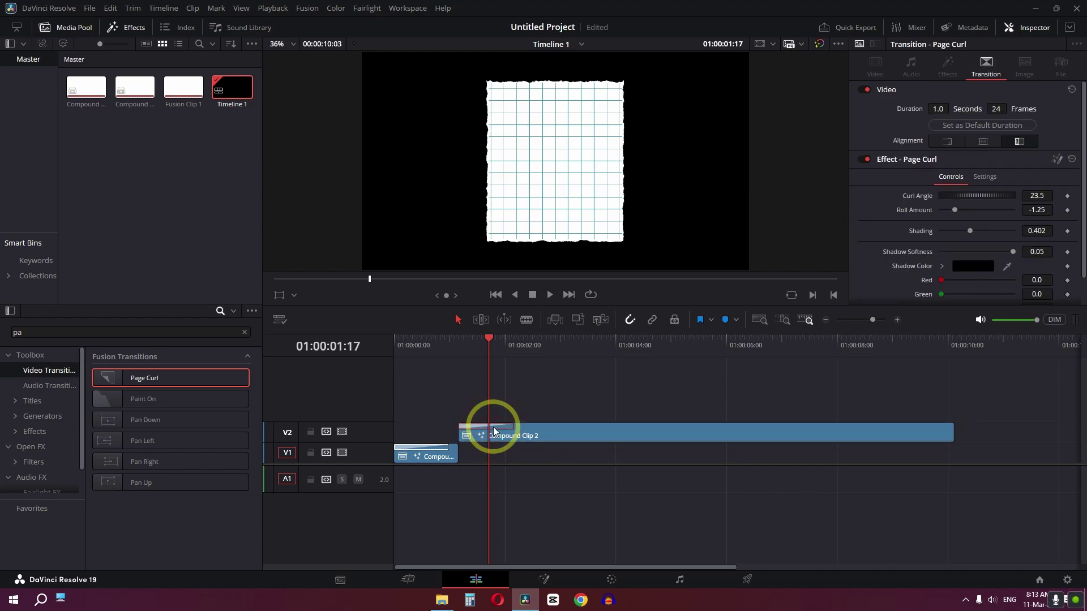
pyautogui.click(982, 143)
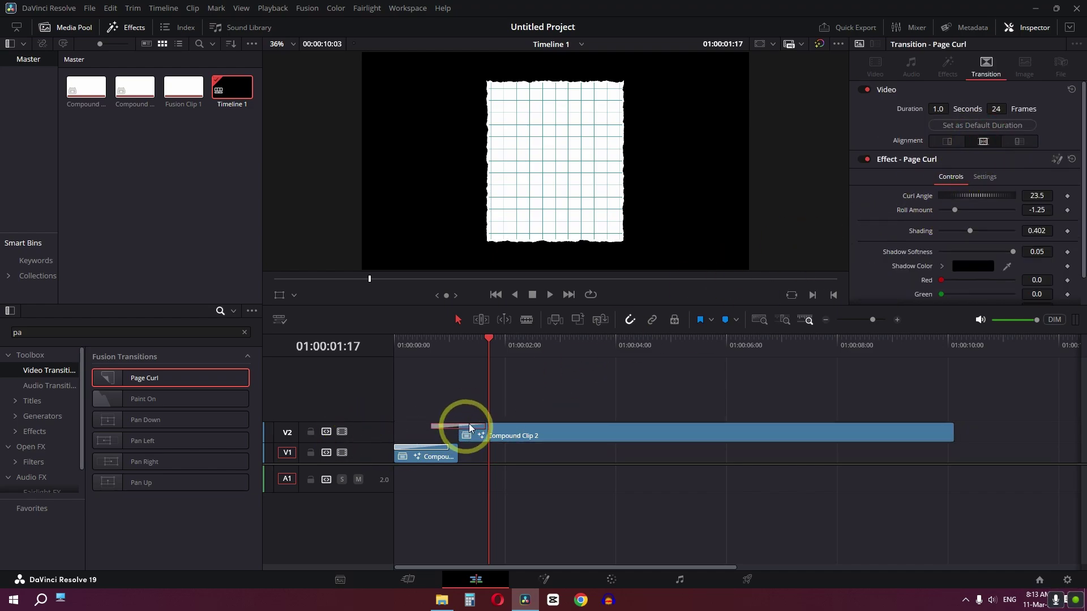
pyautogui.click(430, 349)
pyautogui.press('space')
pyautogui.press('space')
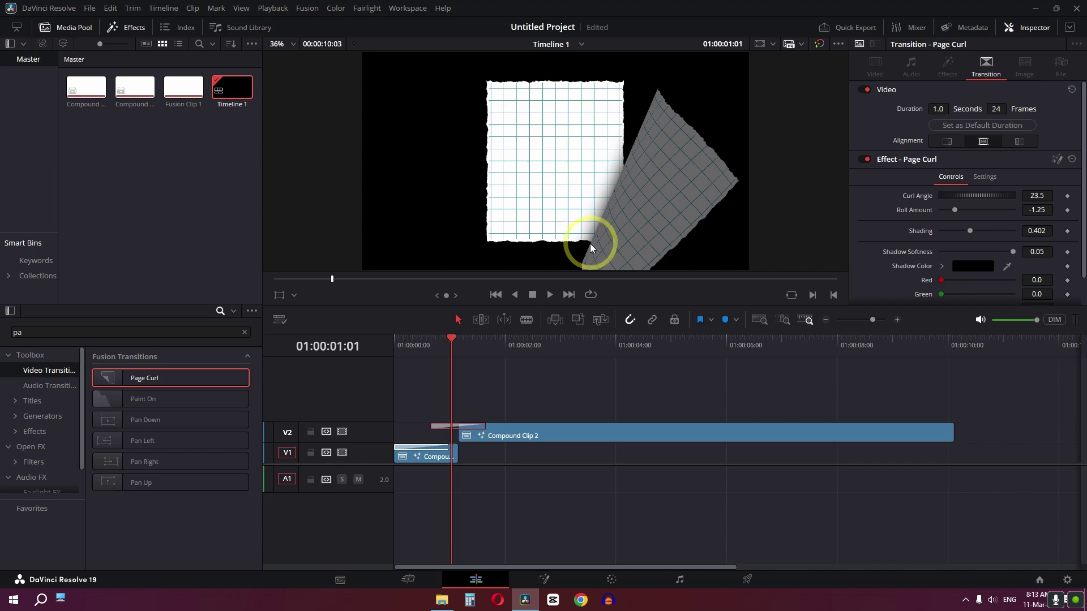
# Set the Page Curl alignment to Start on Edit, then preview and reselect it.
pyautogui.click(1012, 144)
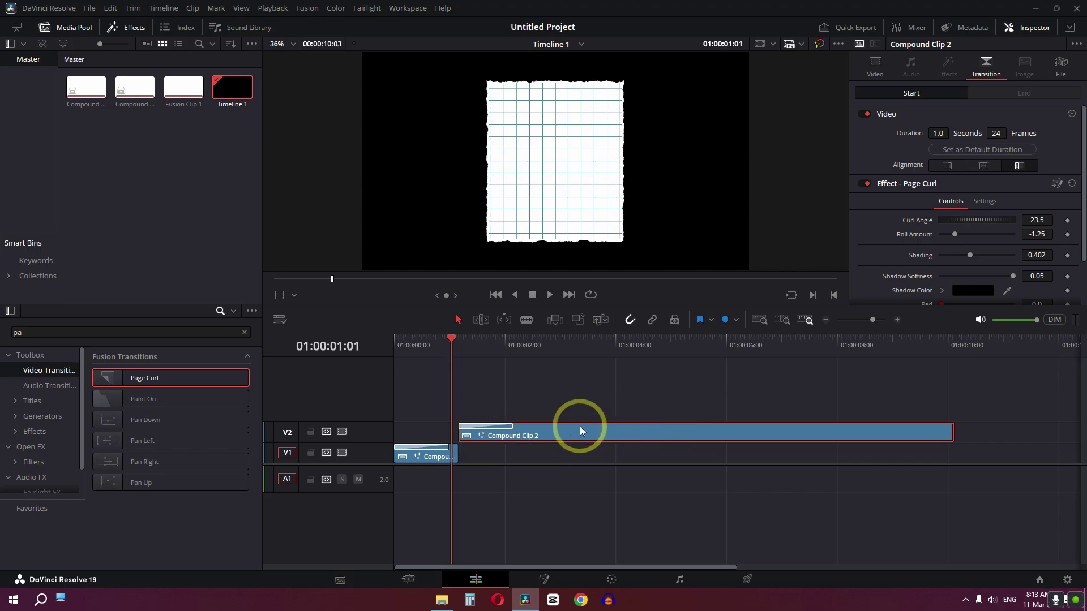
pyautogui.click(462, 348)
pyautogui.press('space')
pyautogui.click(456, 348)
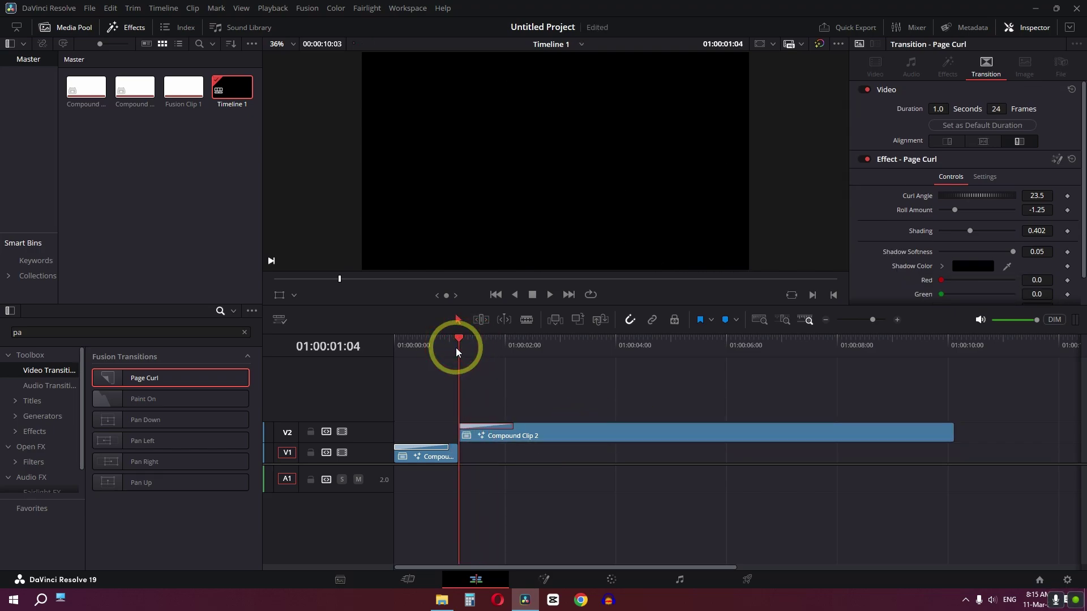
# Set and keyframe the Page Curl's Roll Amount at 0.0.
pyautogui.moveTo(950, 216); pyautogui.dragTo(975, 210)
pyautogui.click(1049, 202)
pyautogui.click(1044, 210)
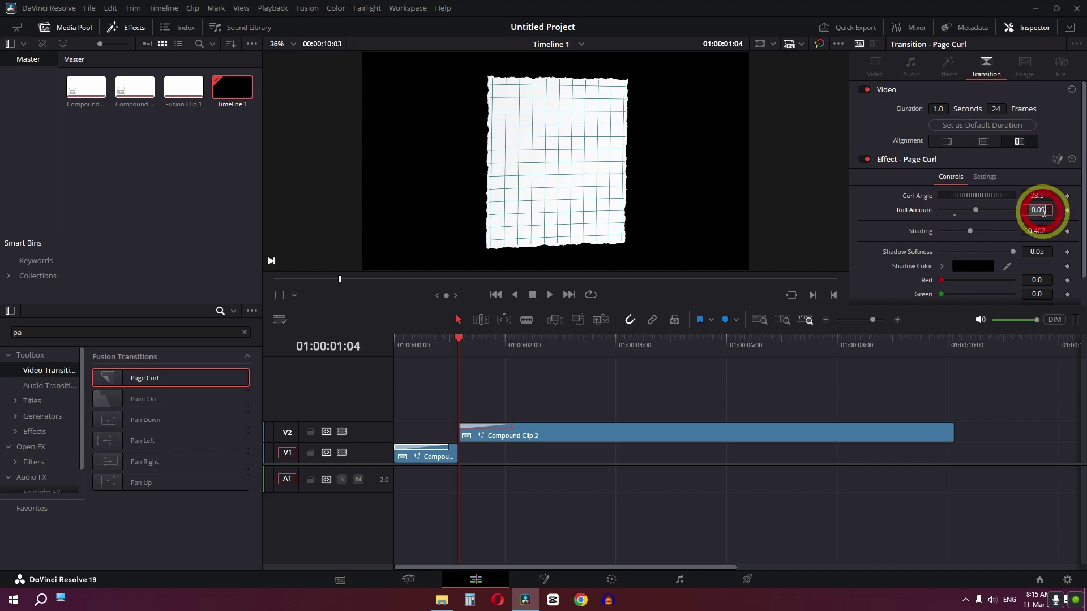
pyautogui.write('0')
pyautogui.press('Return')
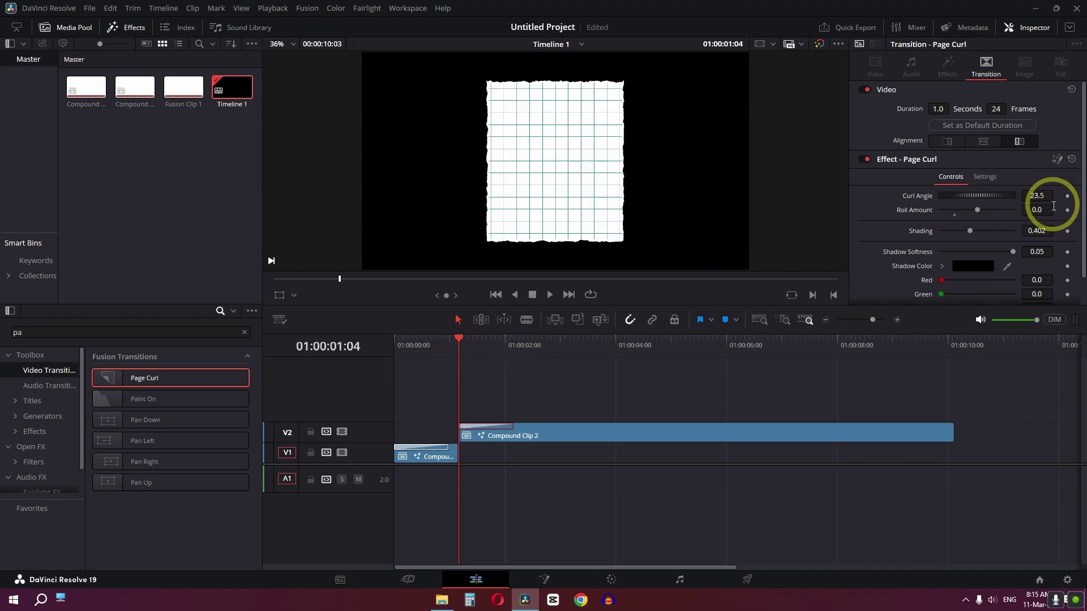
# Curl the page to Roll Amount -0.56 later in the transition, preview it, and open it in Fusion.
pyautogui.moveTo(460, 338); pyautogui.dragTo(478, 341)
pyautogui.moveTo(977, 209); pyautogui.dragTo(970, 208)
pyautogui.click(462, 354)
pyautogui.click(536, 436)
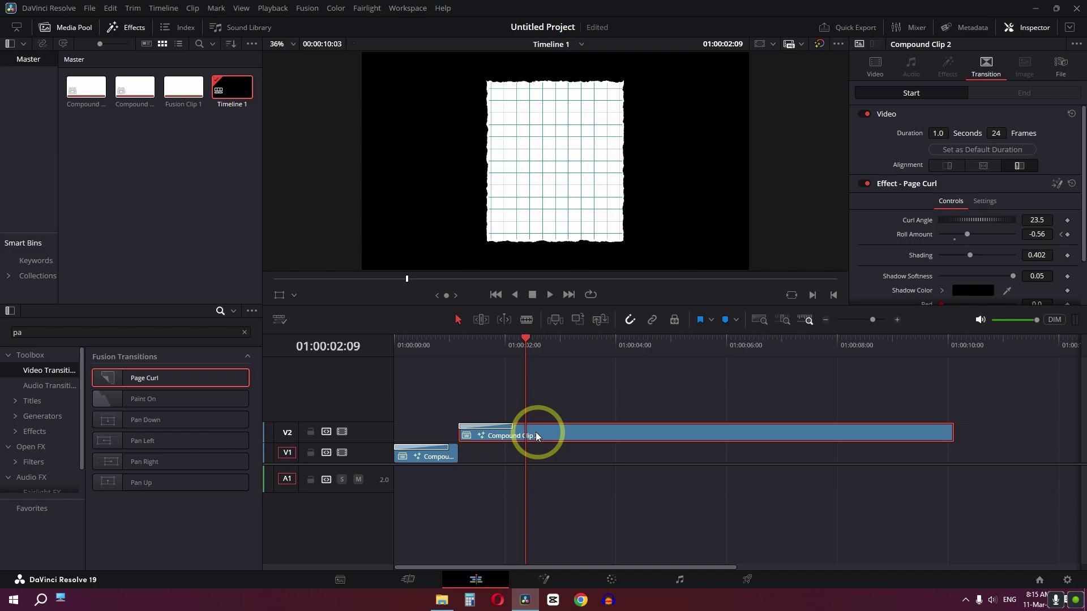
pyautogui.click(493, 425)
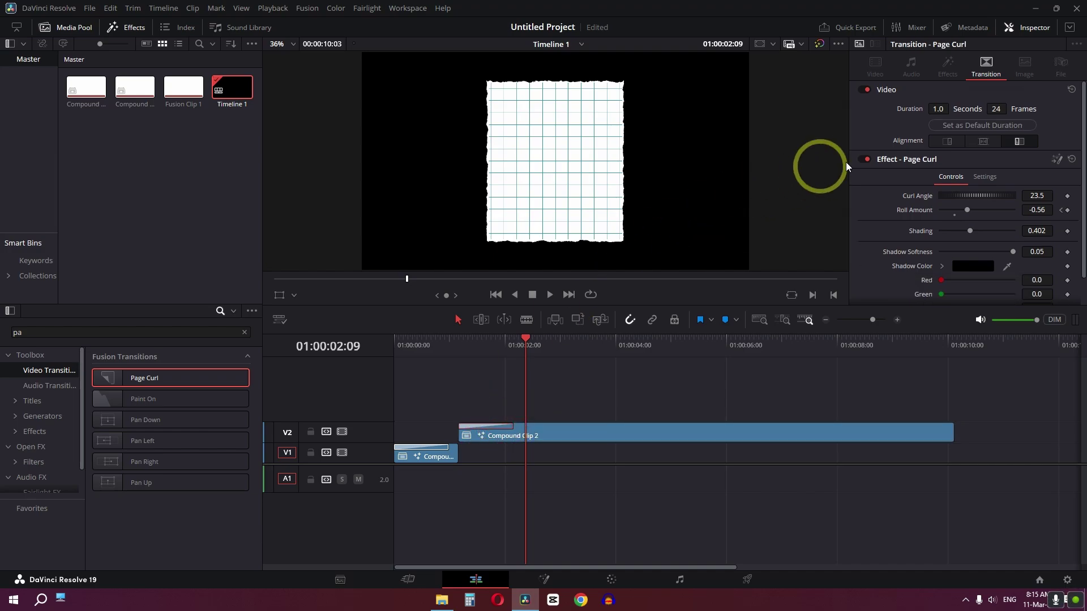
pyautogui.click(1055, 161)
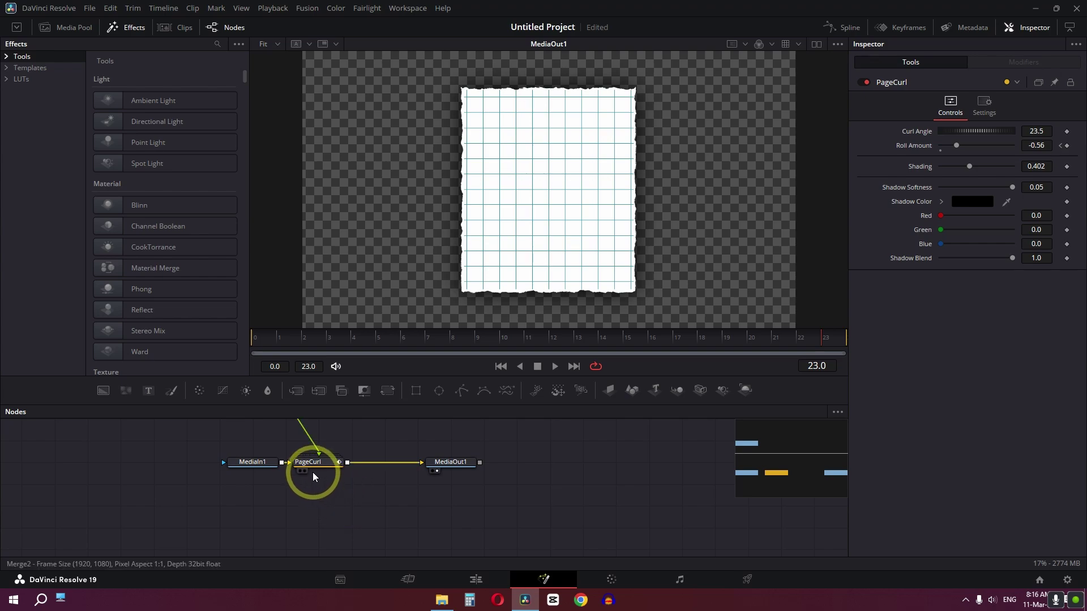
# Show PageCurl's Amount curve in the Spline editor, fit it, and select both keyframes.
pyautogui.click(845, 27)
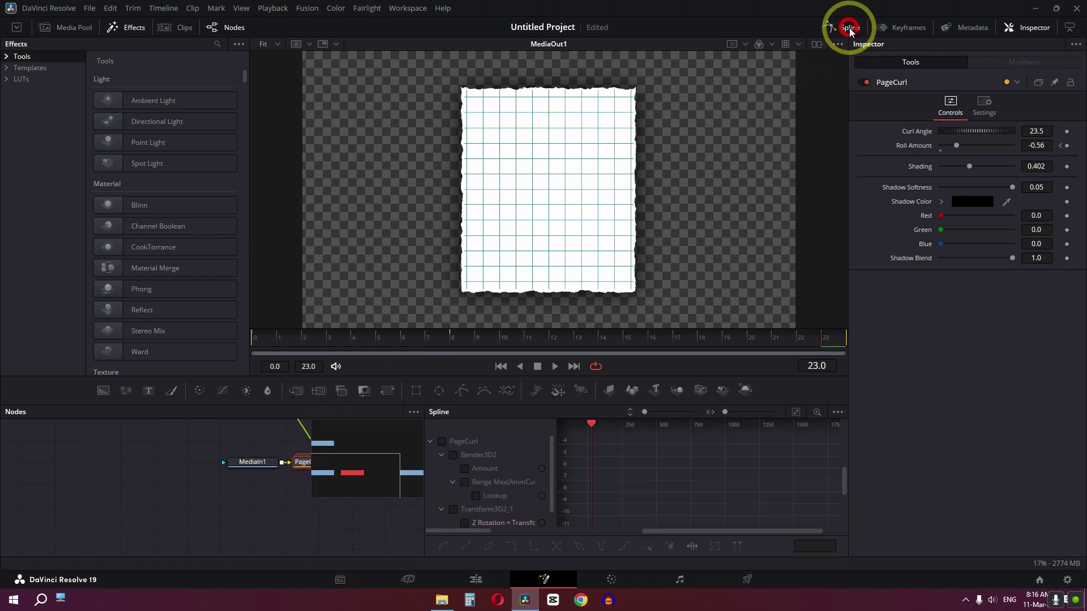
pyautogui.click(442, 441)
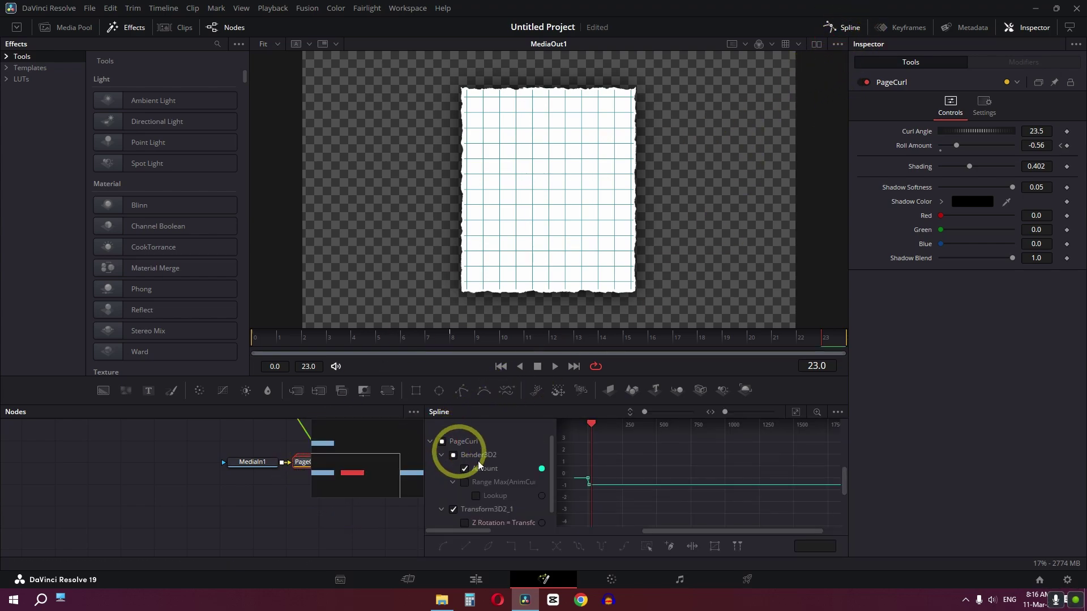
pyautogui.click(795, 412)
pyautogui.keyDown('ctrl'); pyautogui.click(626, 481); pyautogui.keyUp('ctrl')
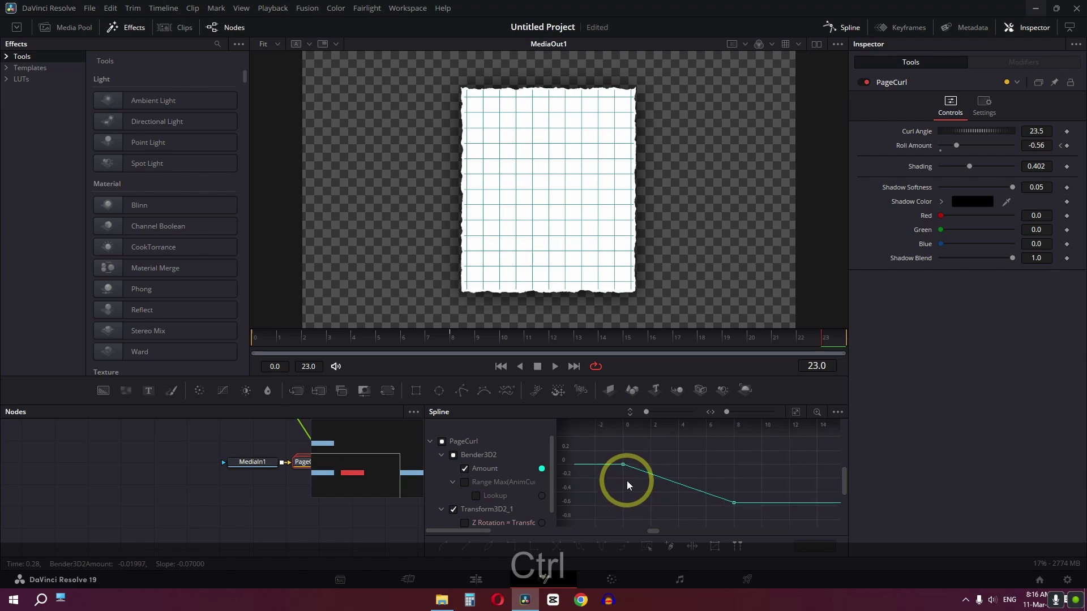
pyautogui.click(526, 552)
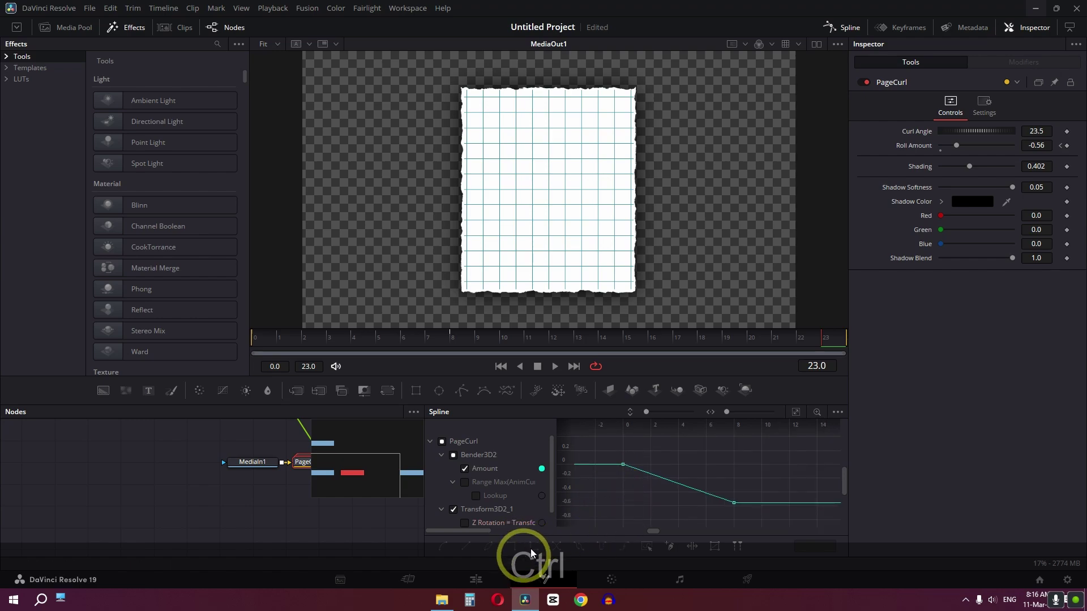
pyautogui.scroll(3, 631, 474)
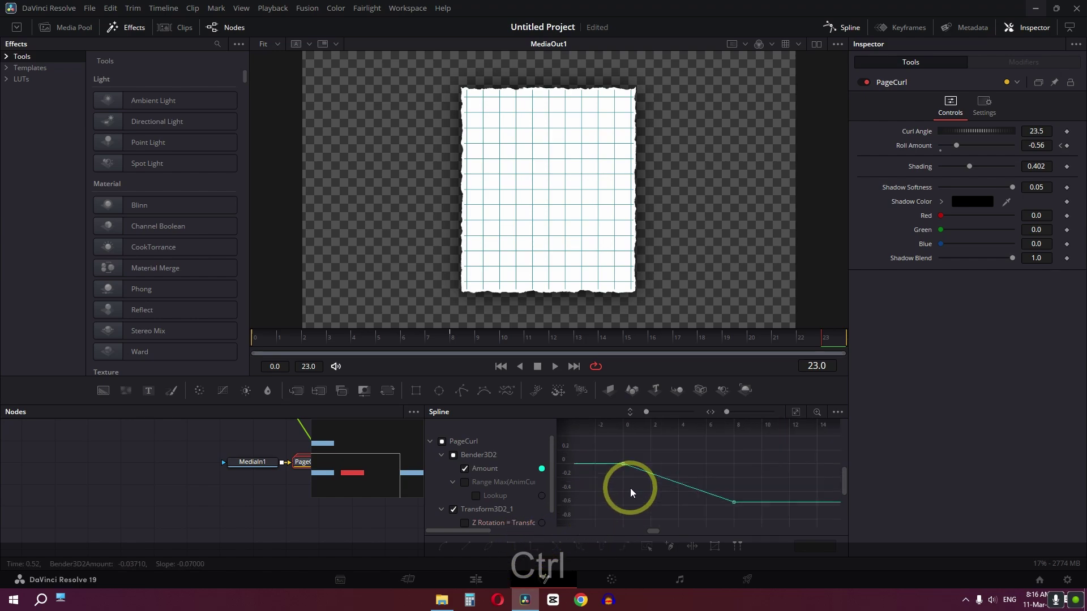
pyautogui.scroll(-3, 631, 487)
pyautogui.moveTo(608, 457); pyautogui.dragTo(749, 508)
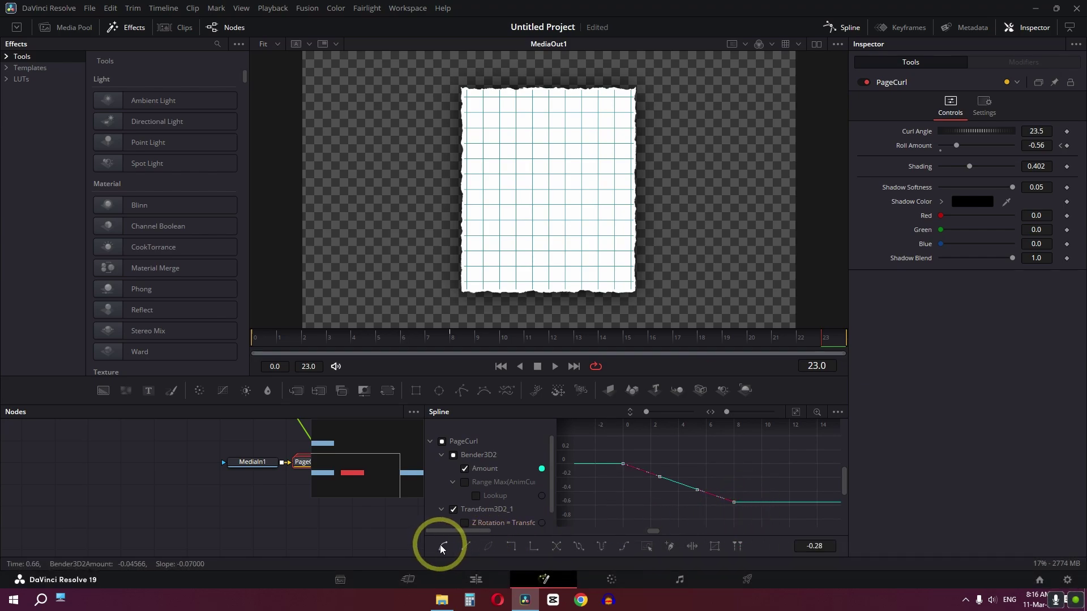
# Close the curve editor, return to the Edit timeline, and preview the page curl.
pyautogui.click(856, 30)
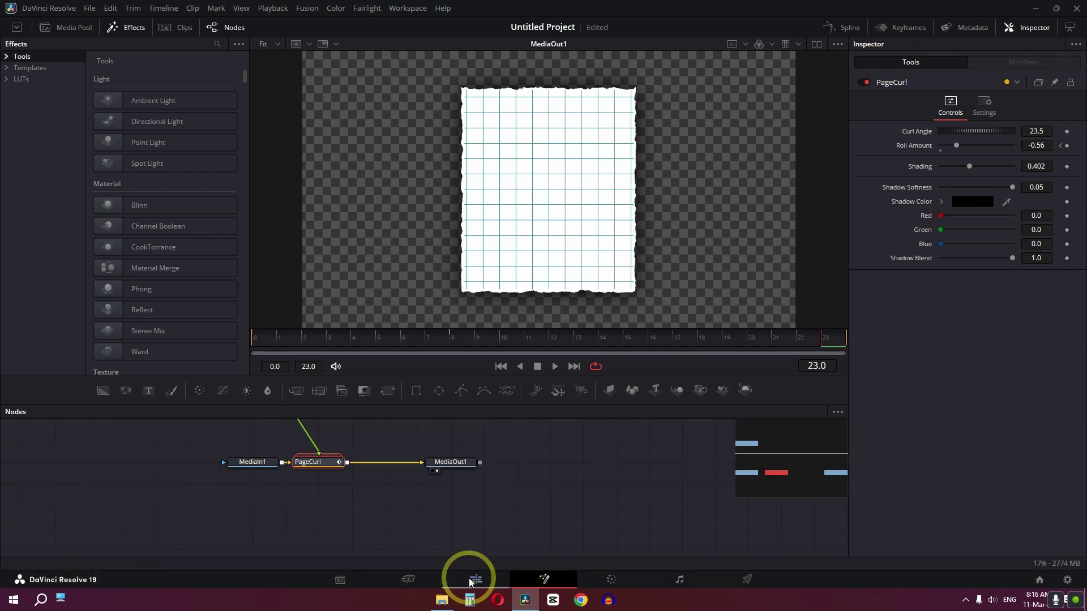
pyautogui.click(473, 577)
pyautogui.click(459, 344)
pyautogui.scroll(-1, 1014, 291)
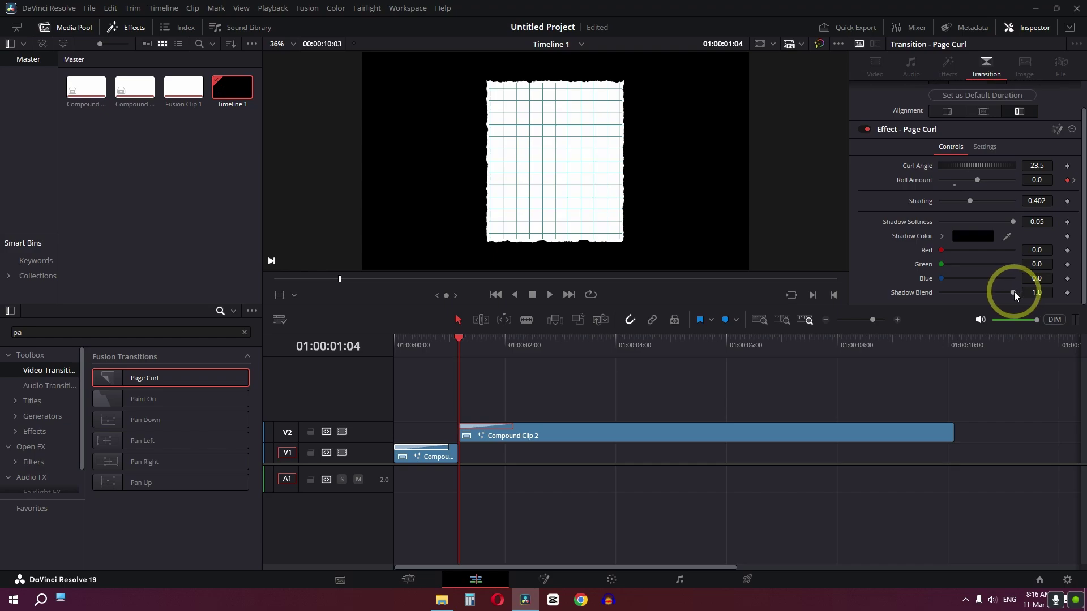
pyautogui.click(475, 352)
pyautogui.press('space')
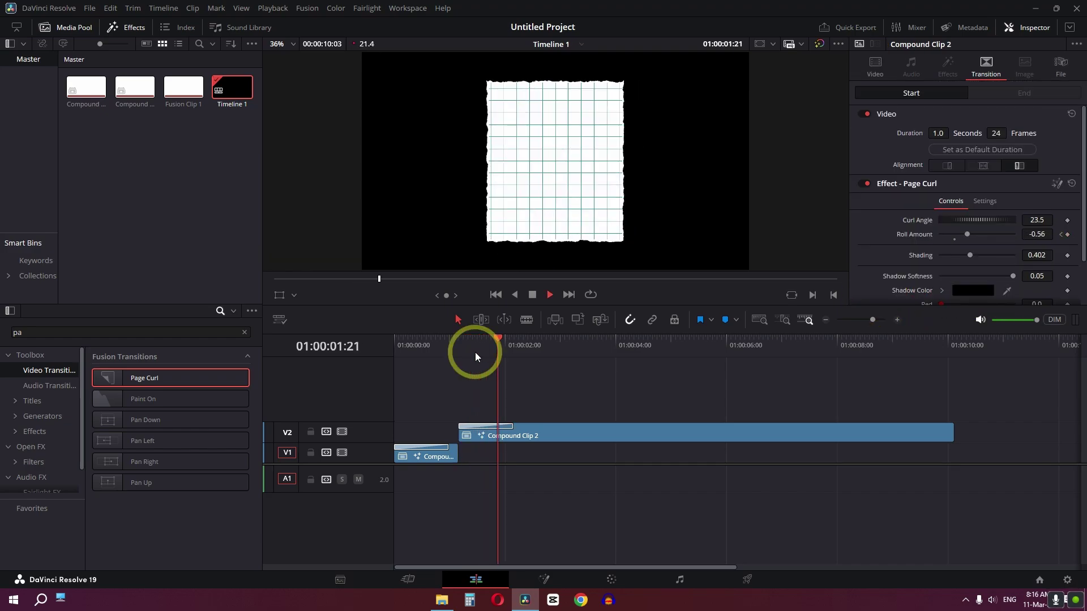
# Split Compound Clip 2 at 01:00:02:07 and delete its later portion.
pyautogui.click(551, 434)
pyautogui.hotkey('ctrl', 'b')
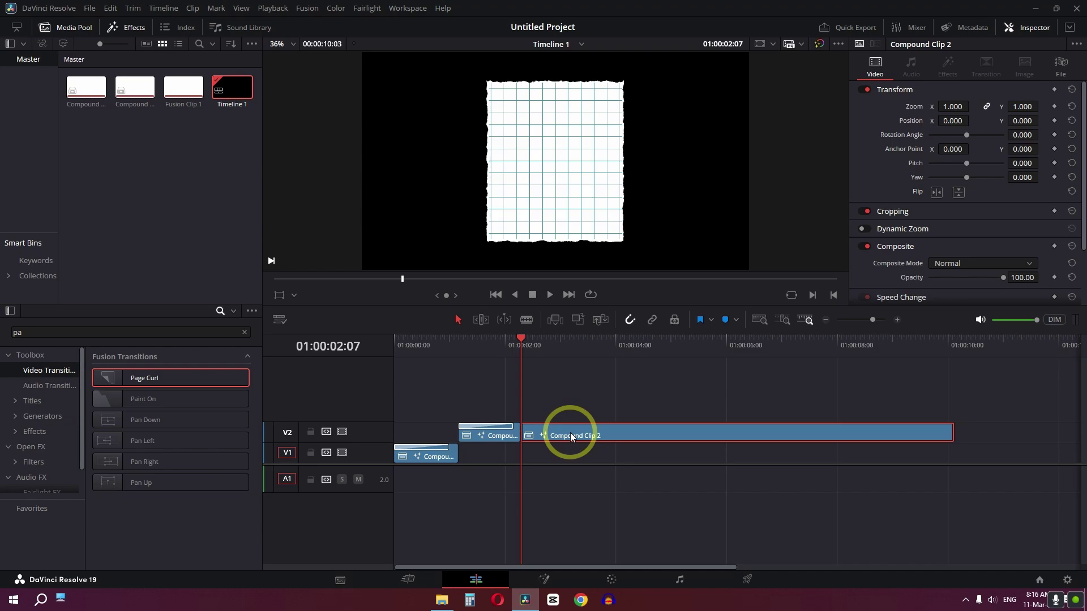
pyautogui.press('Delete')
# Place a copy of the short clip after it and change that copy's Curl Angle.
pyautogui.click(499, 437)
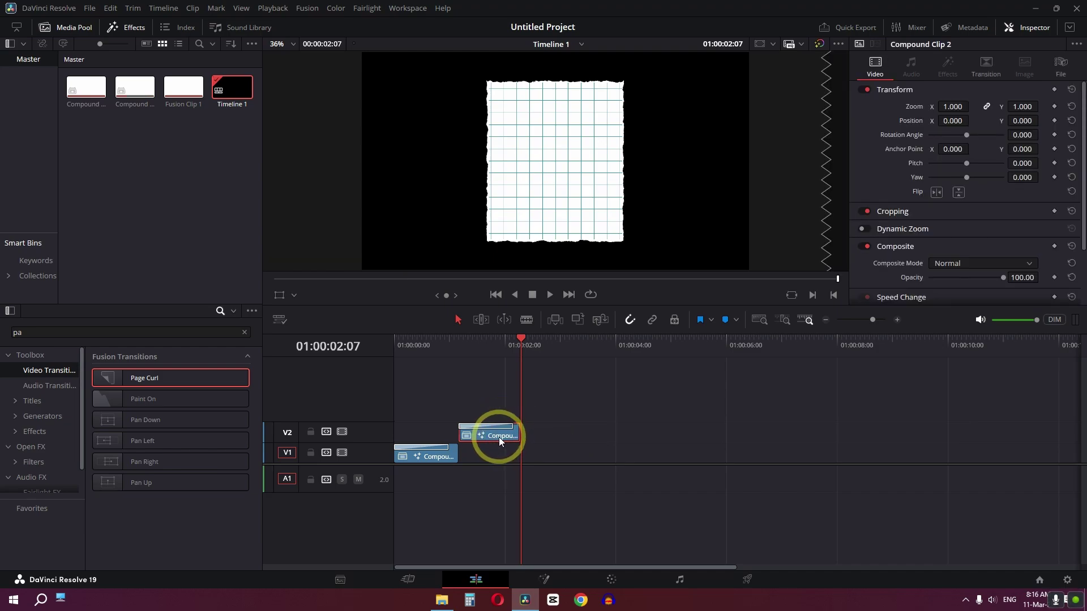
pyautogui.moveTo(484, 440); pyautogui.dragTo(549, 437)
pyautogui.moveTo(528, 348); pyautogui.dragTo(539, 346)
pyautogui.click(986, 65)
pyautogui.moveTo(956, 214); pyautogui.dragTo(954, 219)
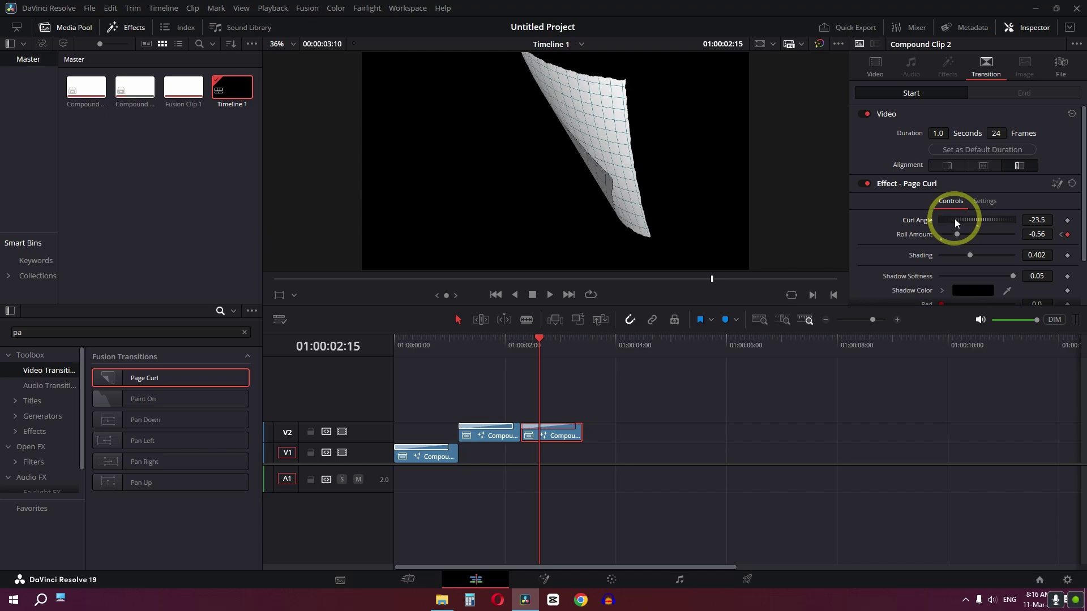
# Alt-drag the second clip to add a third copy and preview the page curls.
pyautogui.click(566, 436)
pyautogui.press('alt')
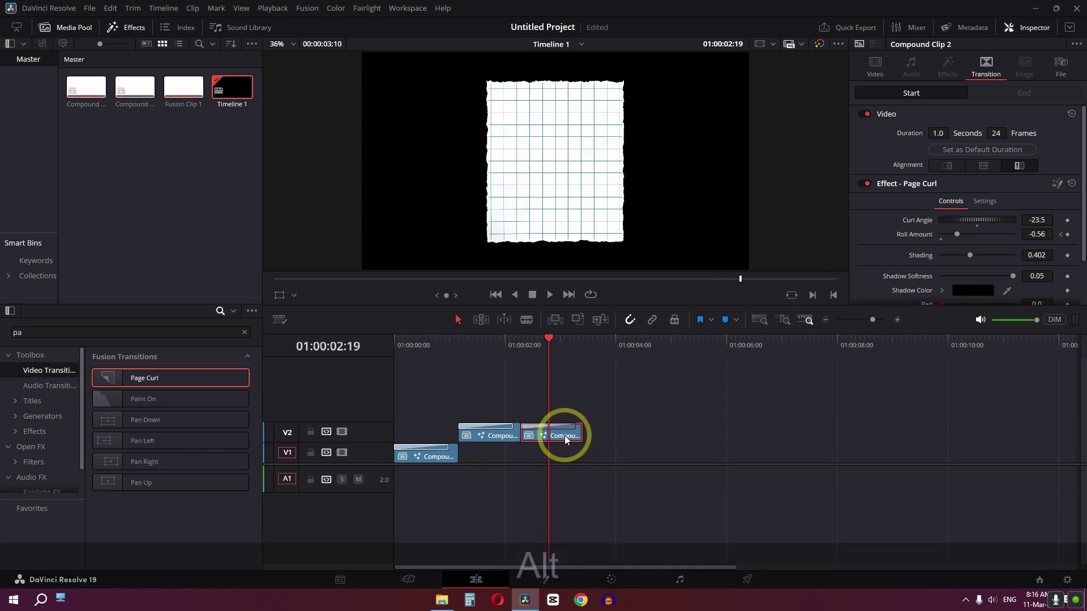
pyautogui.moveTo(562, 435); pyautogui.dragTo(628, 436)
pyautogui.moveTo(617, 343)
pyautogui.mouseDown()
pyautogui.moveTo(623, 401)
pyautogui.moveTo(620, 364)
pyautogui.moveTo(606, 358)
pyautogui.mouseUp()
pyautogui.click(599, 356)
# Add a fourth copy with Curl Angle -177.4, play the sequence, and select all clips.
pyautogui.moveTo(618, 436); pyautogui.dragTo(679, 436)
pyautogui.moveTo(973, 220); pyautogui.dragTo(951, 219)
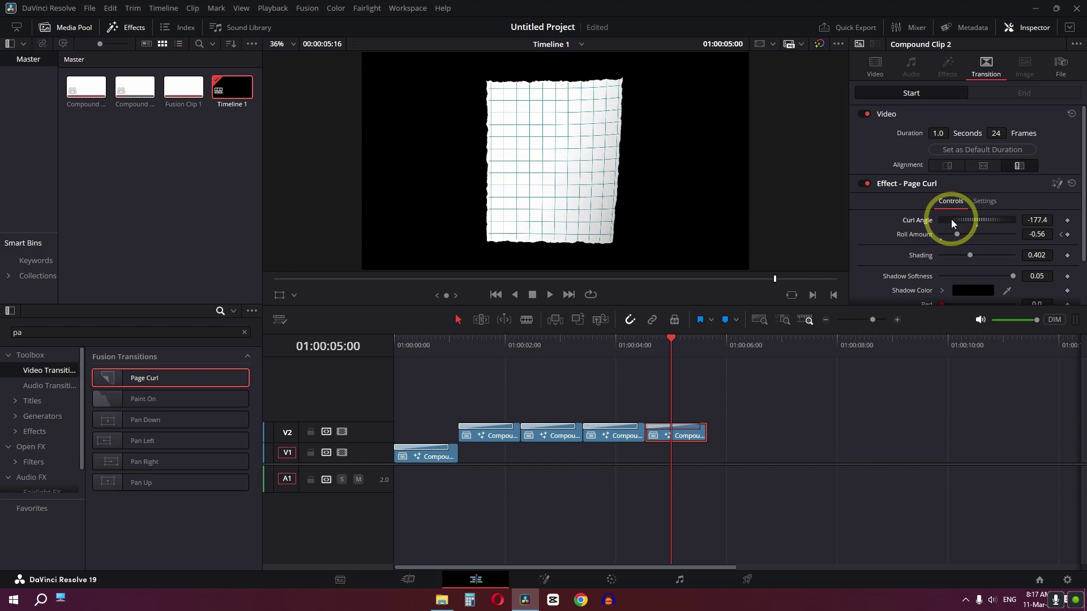
pyautogui.press('Home')
pyautogui.click(450, 512)
pyautogui.press('space')
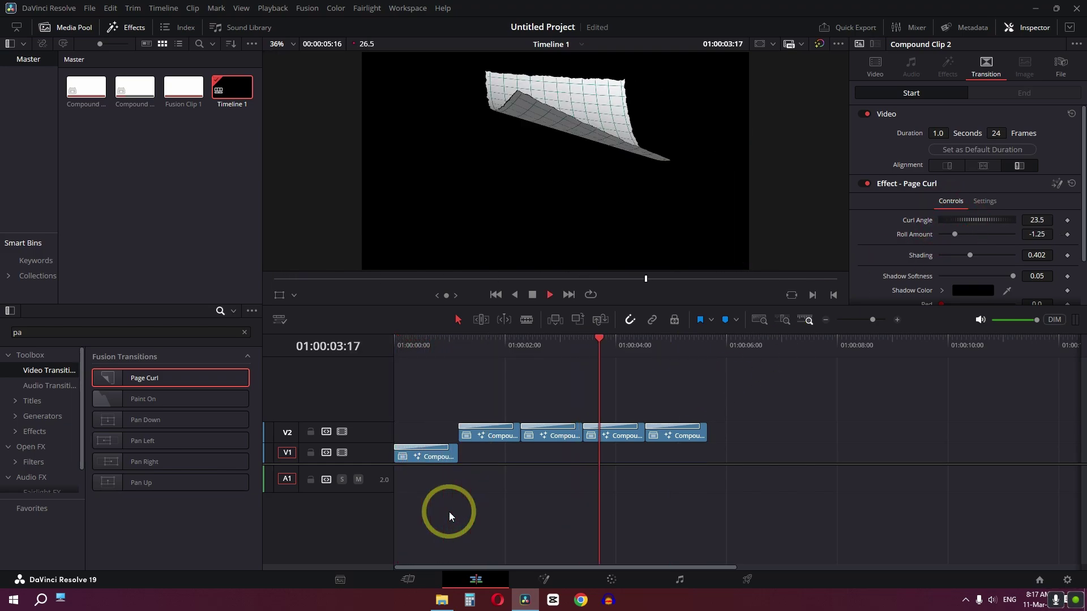
pyautogui.press('space')
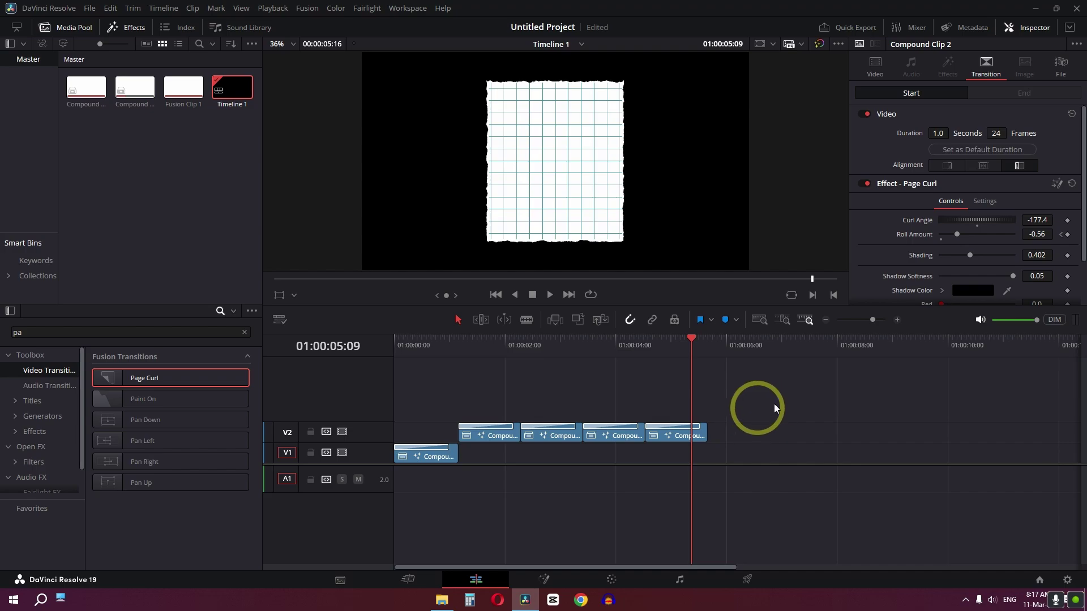
pyautogui.moveTo(813, 396); pyautogui.dragTo(396, 481)
# Nest the selected clips into a new compound clip named 'final'.
pyautogui.rightClick(450, 453)
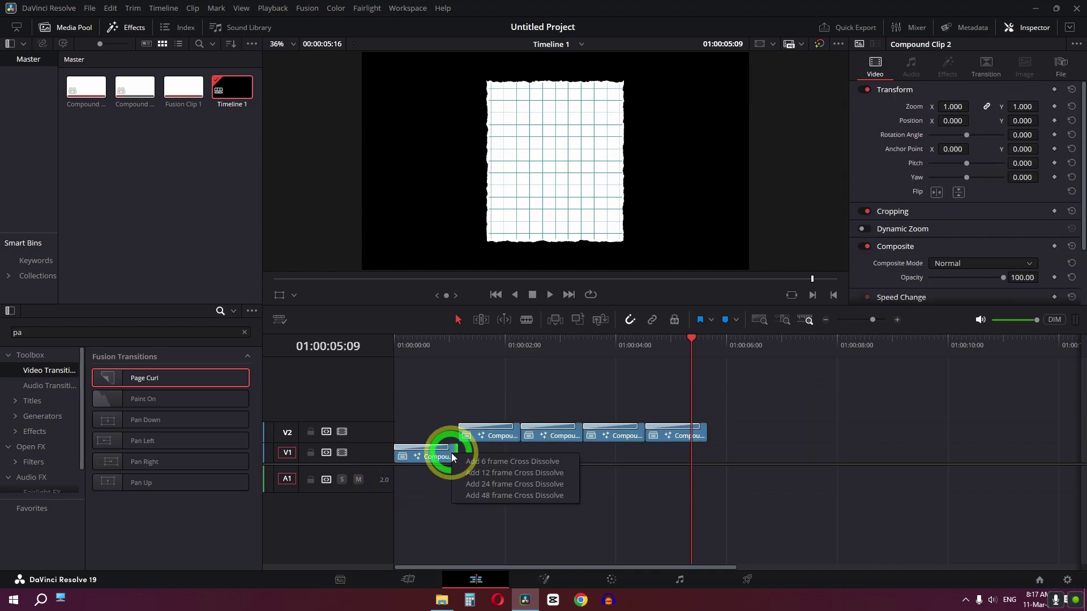
pyautogui.rightClick(428, 455)
pyautogui.click(477, 103)
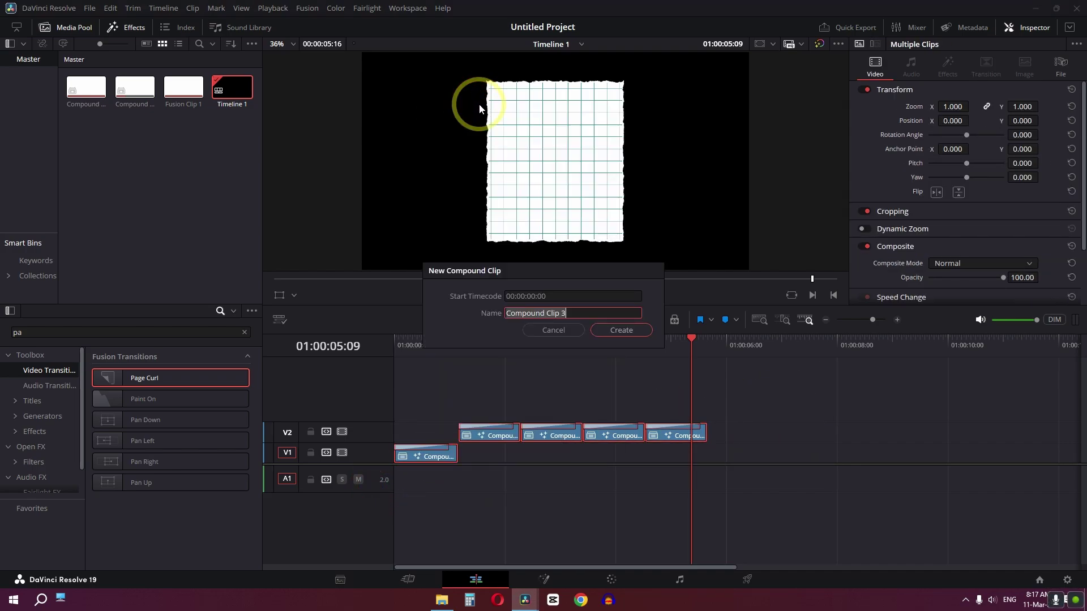
pyautogui.write('final')
pyautogui.press('Return')
# Replace the old Effects search with 'fly'.
pyautogui.click(134, 334)
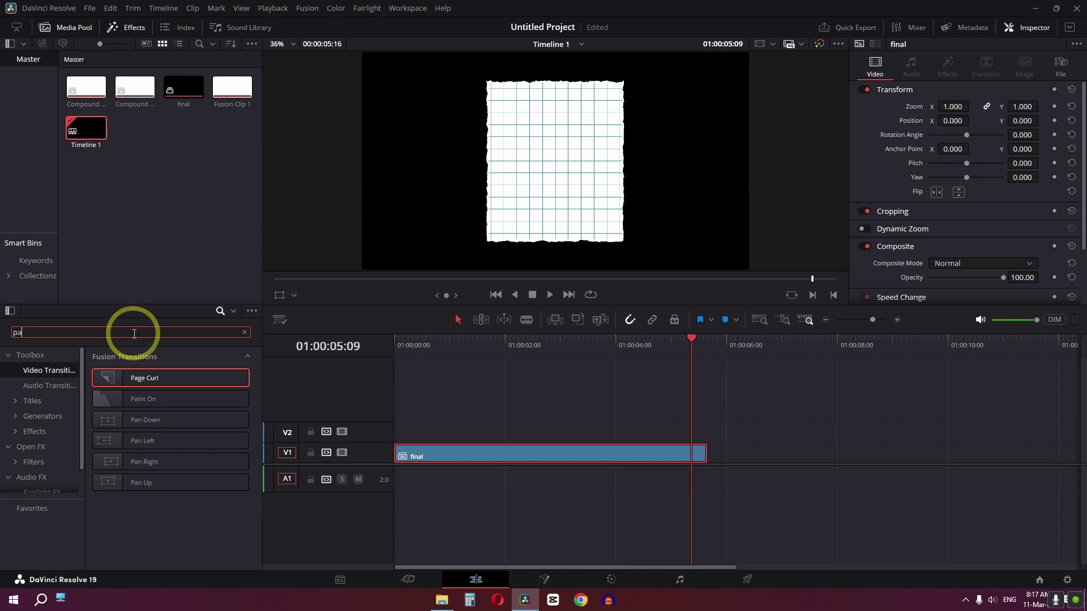
pyautogui.press('BackSpace')
pyautogui.press('BackSpace')
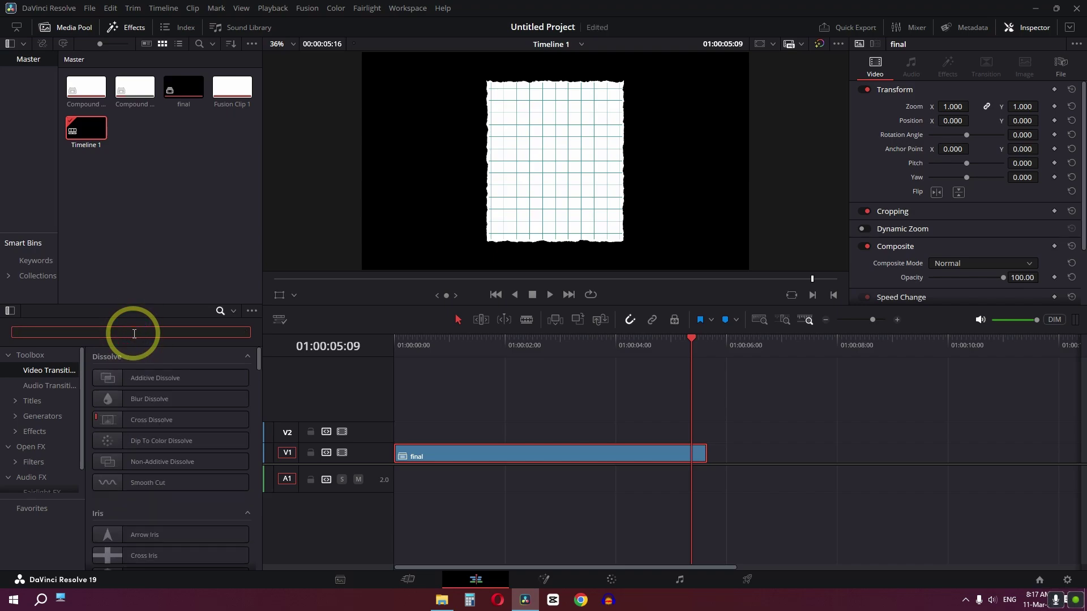
pyautogui.write('f')
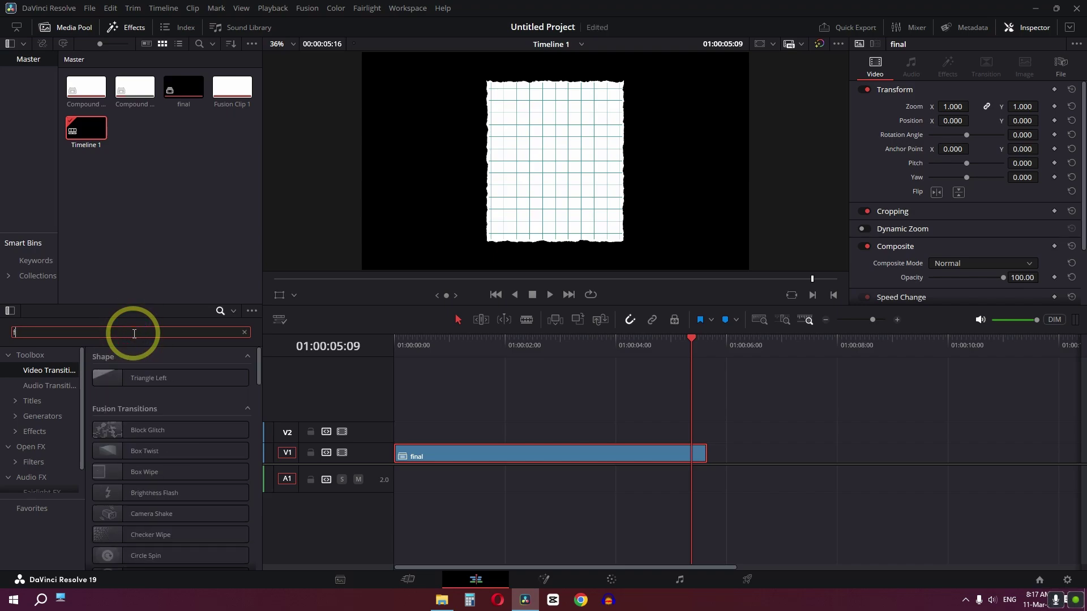
pyautogui.write('ly')
# Apply the Flying Flag effect to the 'final' clip and play it from the start.
pyautogui.click(53, 434)
pyautogui.moveTo(146, 378); pyautogui.dragTo(484, 456)
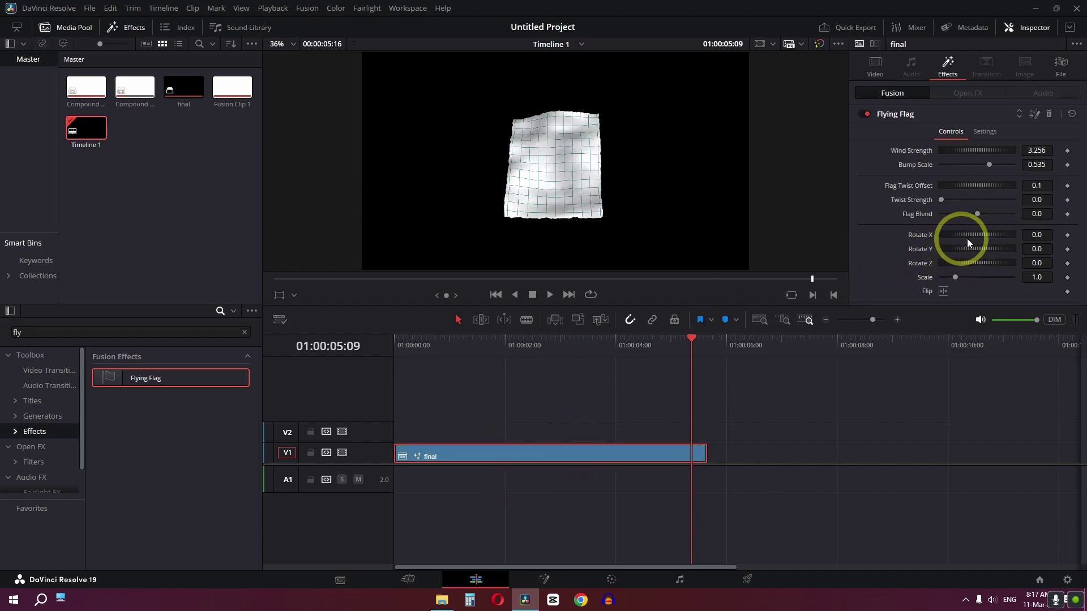
pyautogui.click(1038, 235)
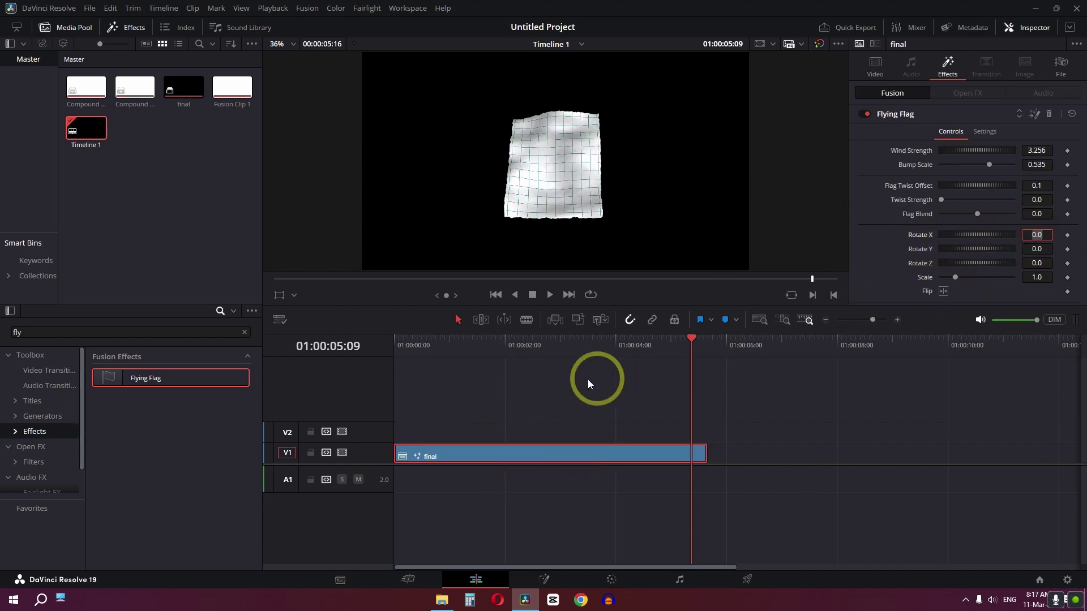
pyautogui.press('Home')
pyautogui.press('space')
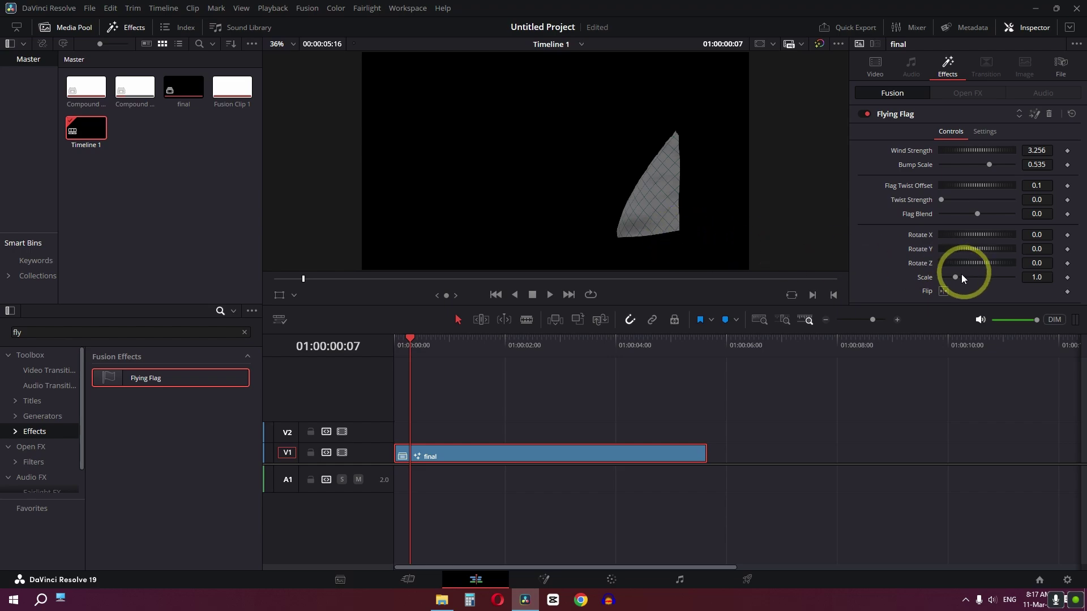
# Set the paper's Scale to 1.615 and Rotate X to 21.
pyautogui.moveTo(954, 279); pyautogui.dragTo(964, 279)
pyautogui.moveTo(420, 345); pyautogui.dragTo(511, 347)
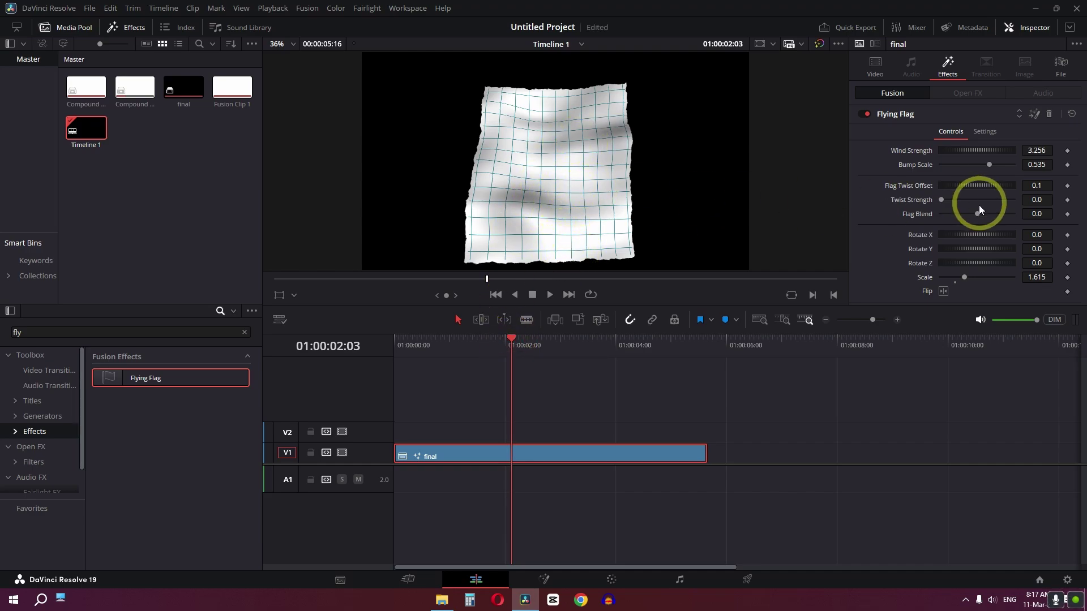
pyautogui.moveTo(994, 234); pyautogui.dragTo(1004, 234)
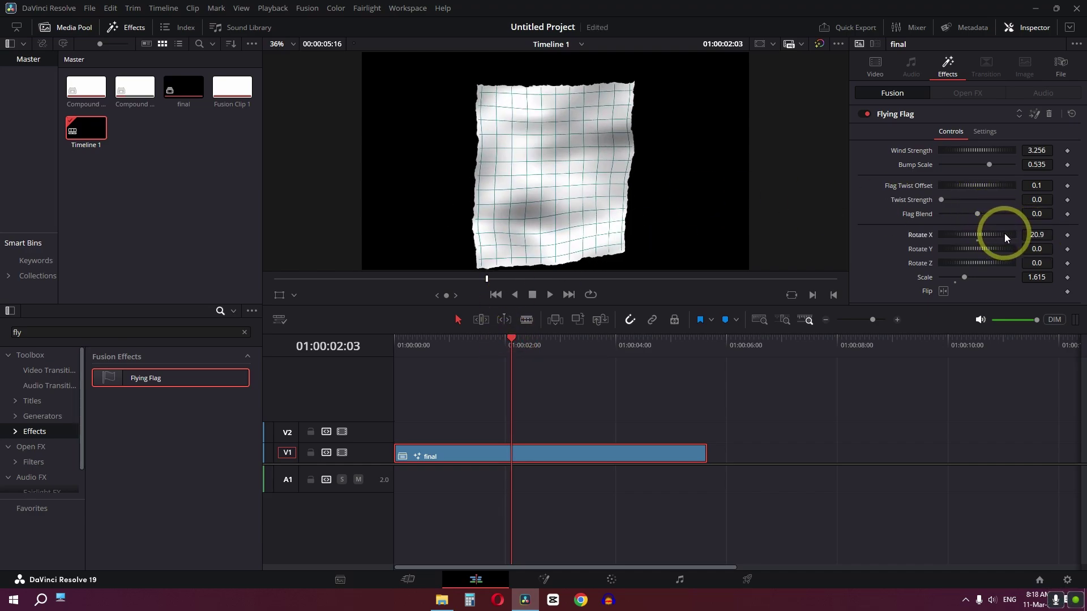
pyautogui.click(1032, 234)
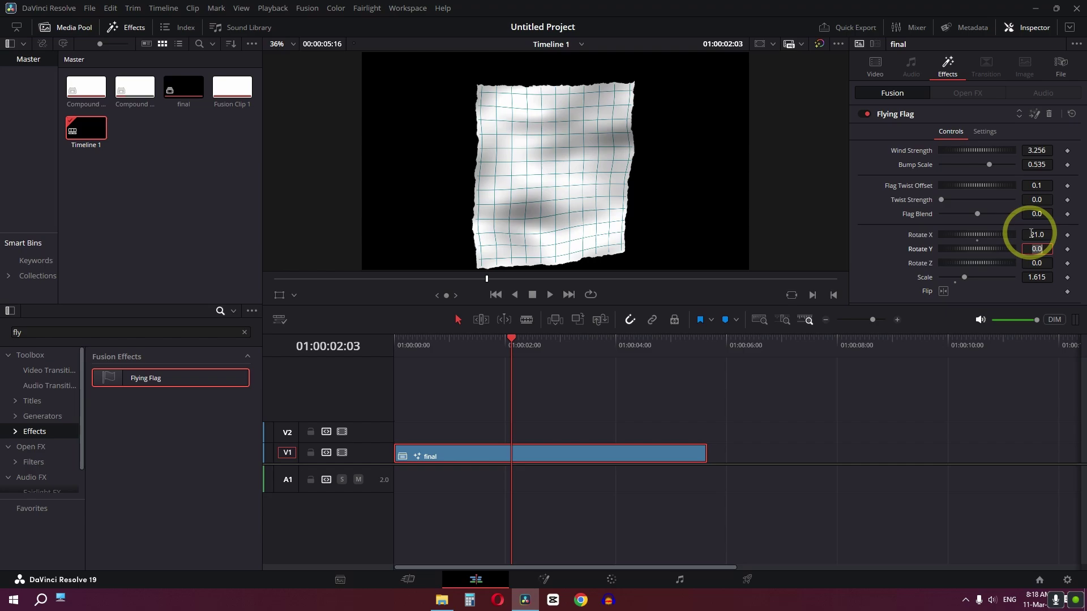
# Reduce Bump Scale to 0.0441, play back, and fetch a wooden tabletop photo.
pyautogui.moveTo(990, 164); pyautogui.dragTo(946, 165)
pyautogui.moveTo(461, 345); pyautogui.dragTo(401, 345)
pyautogui.press('space')
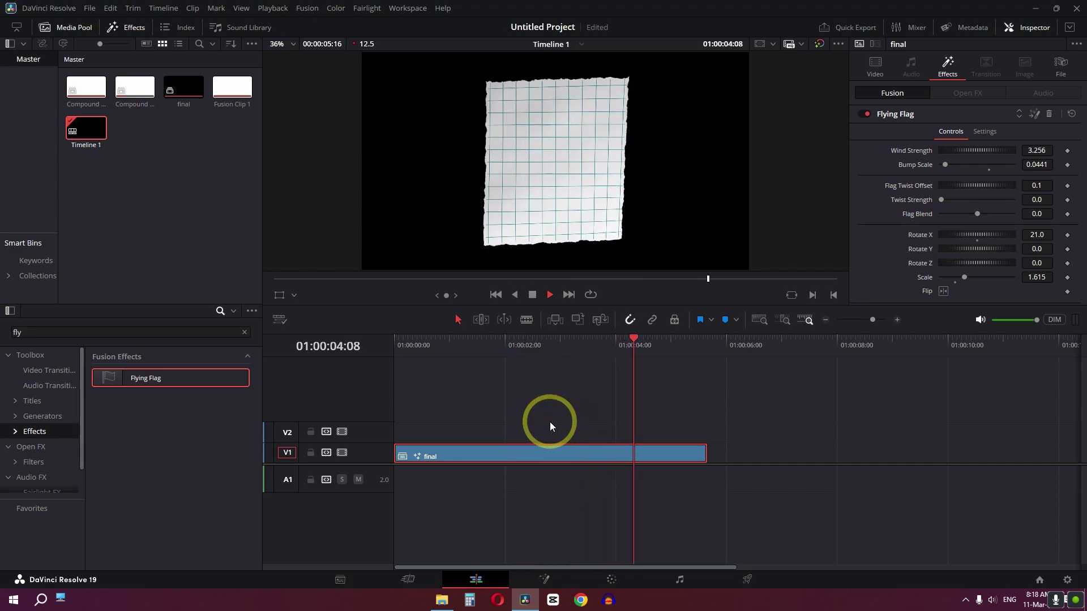
pyautogui.hotkey('alt', 'Tab')
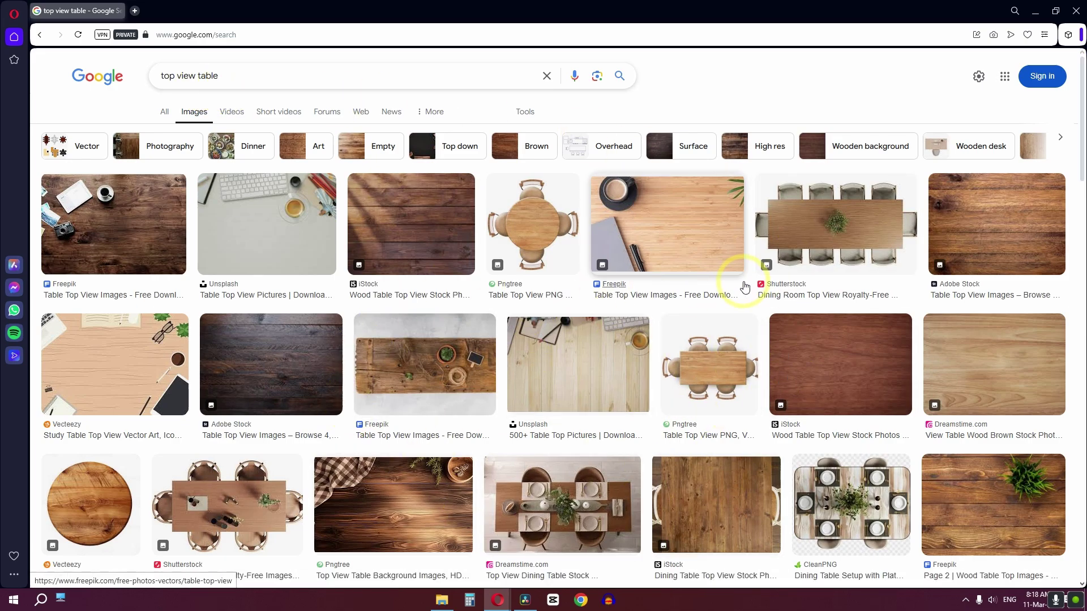
pyautogui.hotkey('alt', 'Tab')
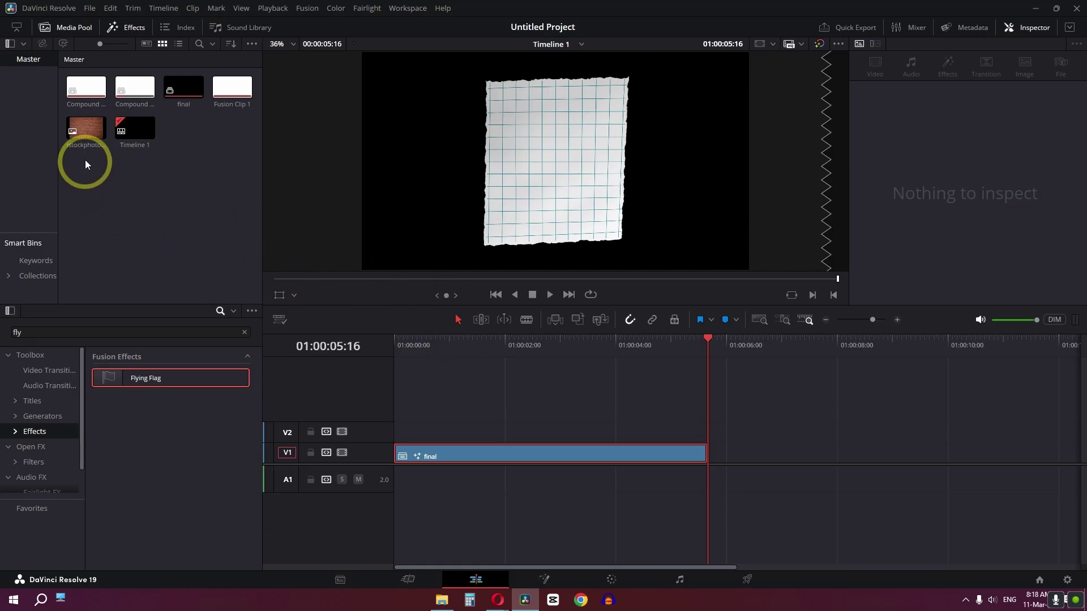
# Put the wood table photo on V1 under 'final' at the start and trim it to match.
pyautogui.click(83, 136)
pyautogui.moveTo(89, 144); pyautogui.dragTo(616, 437)
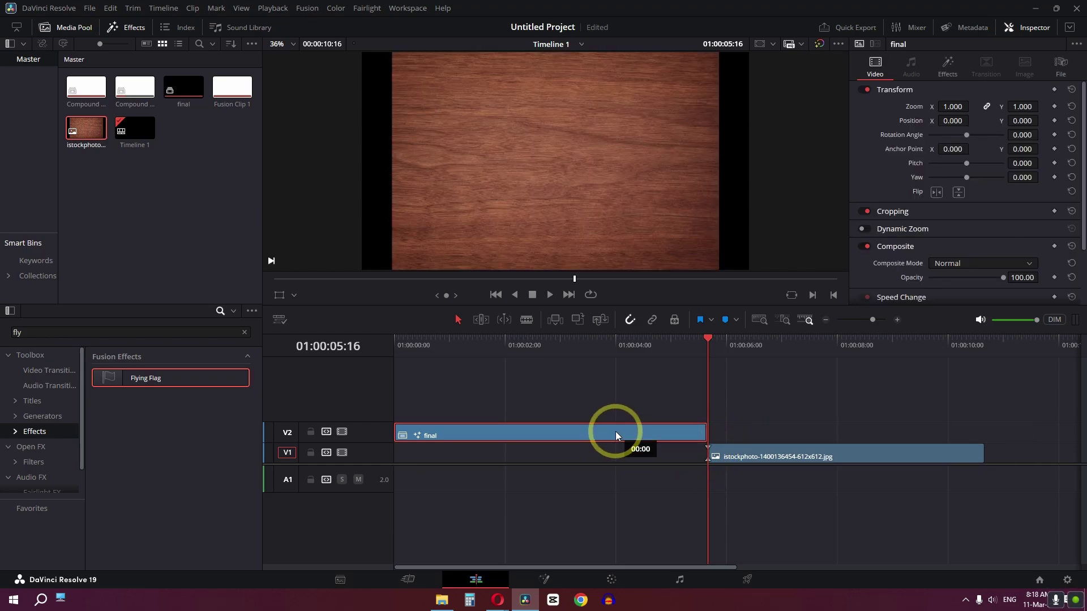
pyautogui.moveTo(784, 451); pyautogui.dragTo(424, 433)
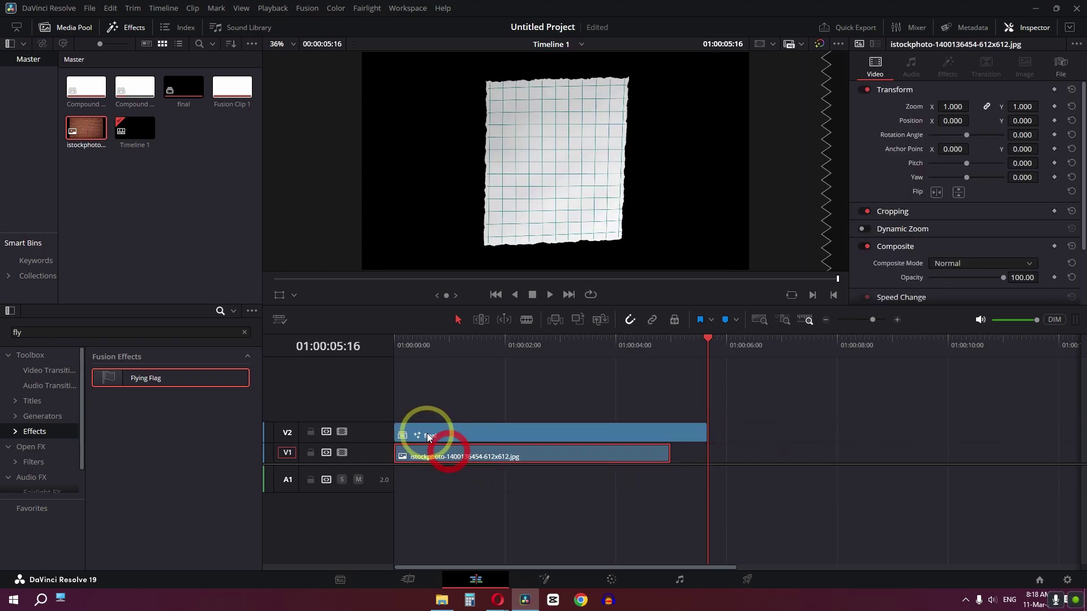
pyautogui.moveTo(665, 462); pyautogui.dragTo(708, 463)
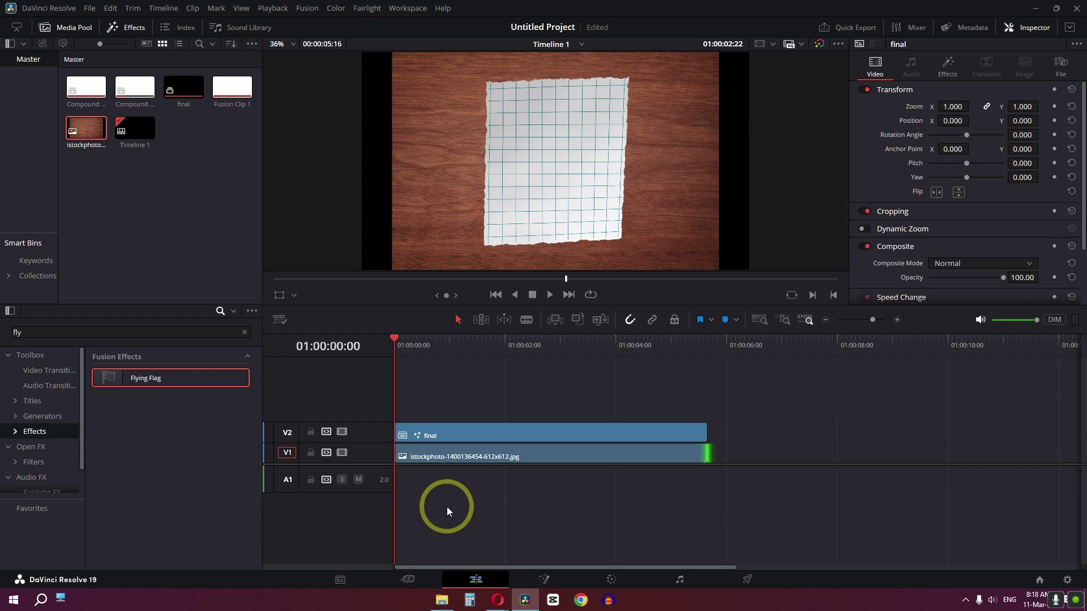
pyautogui.press('space')
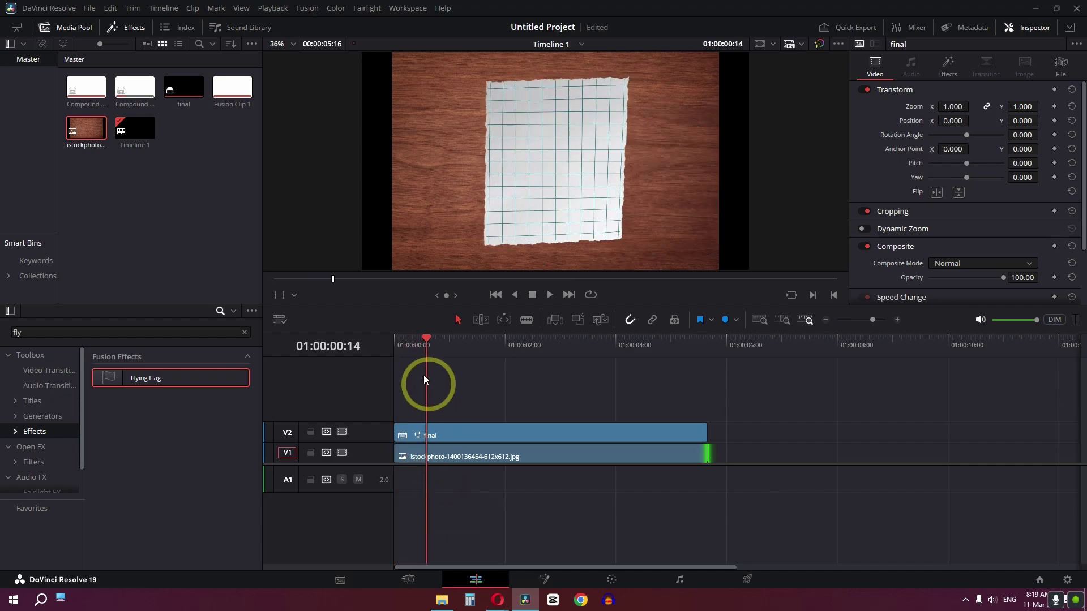
pyautogui.click(412, 345)
pyautogui.click(504, 428)
# Set Flying Flag Scale to 1.969 and the wood clip's Zoom to 1.300.
pyautogui.press('space')
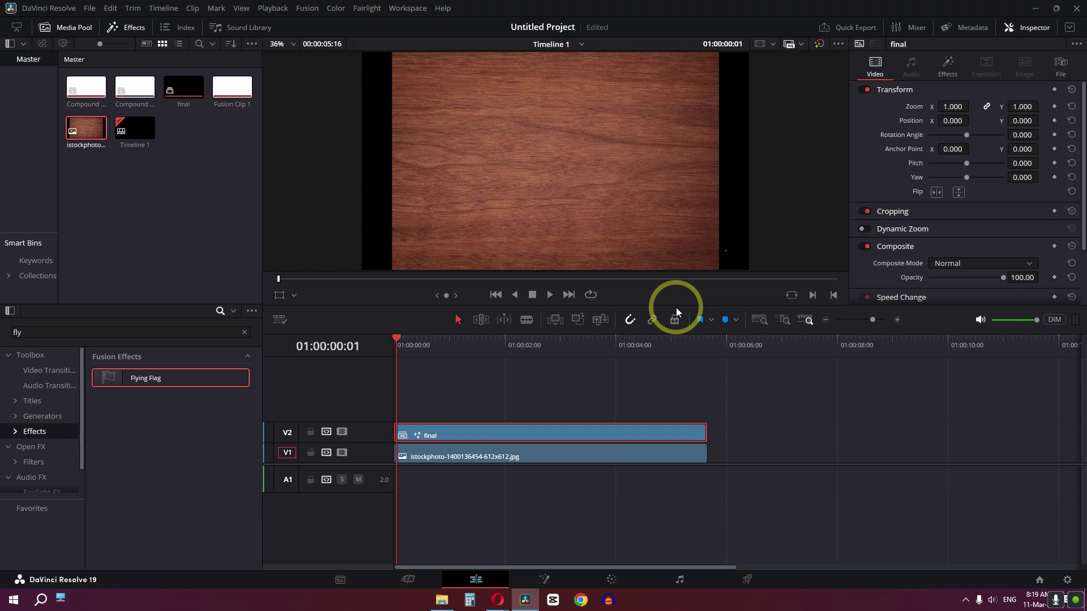
pyautogui.click(940, 76)
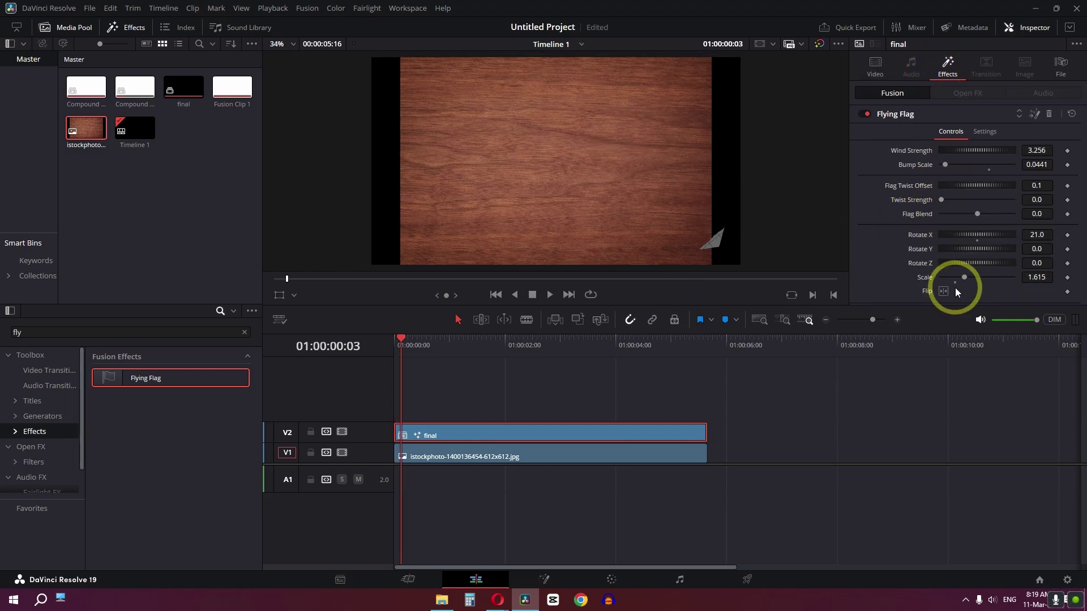
pyautogui.click(967, 277)
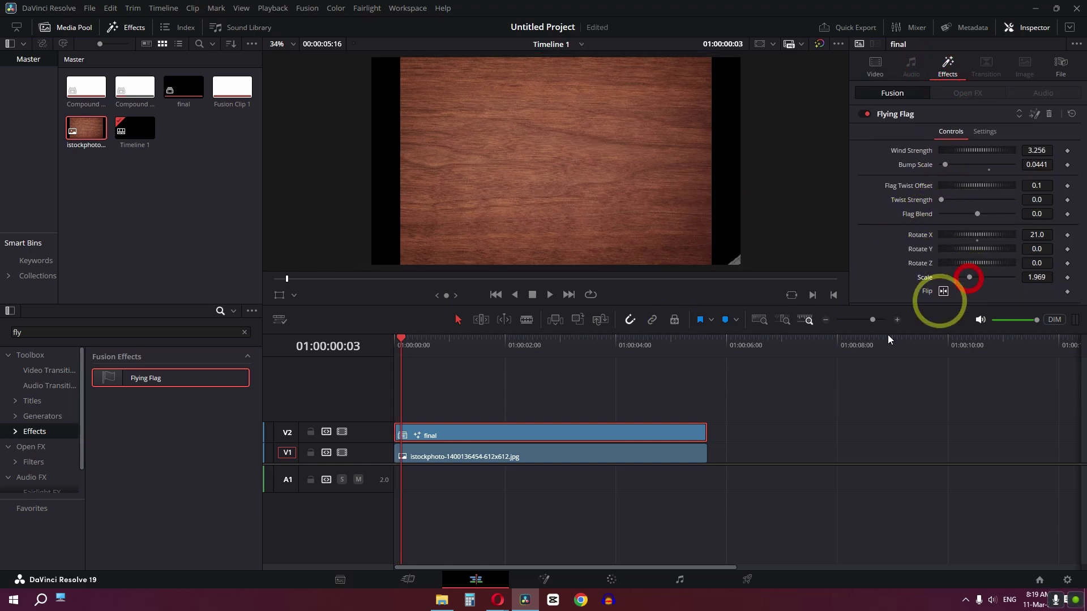
pyautogui.moveTo(957, 109); pyautogui.dragTo(972, 109)
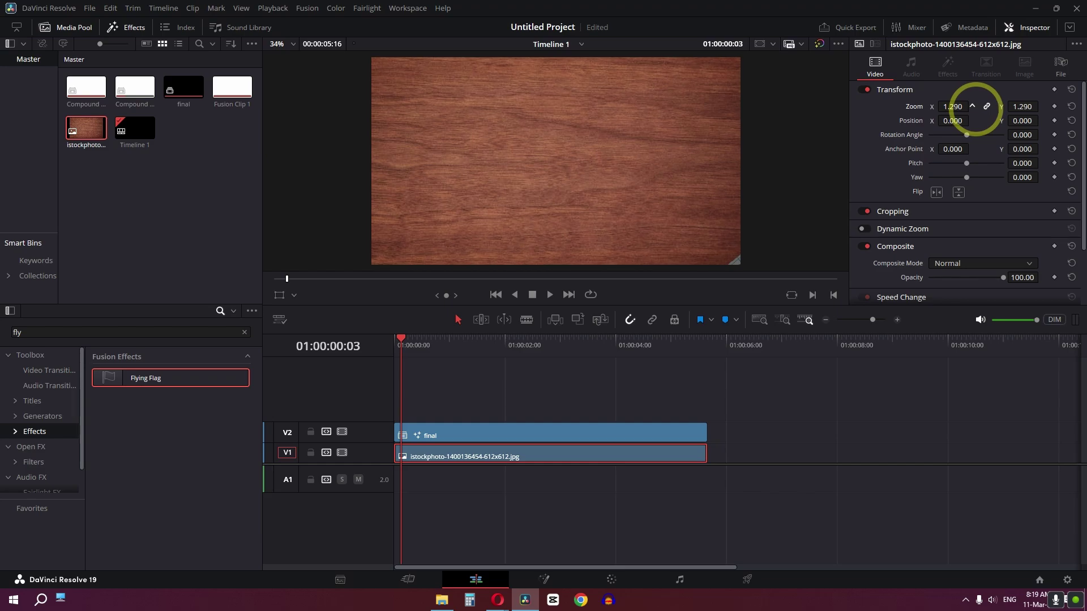
pyautogui.press('space')
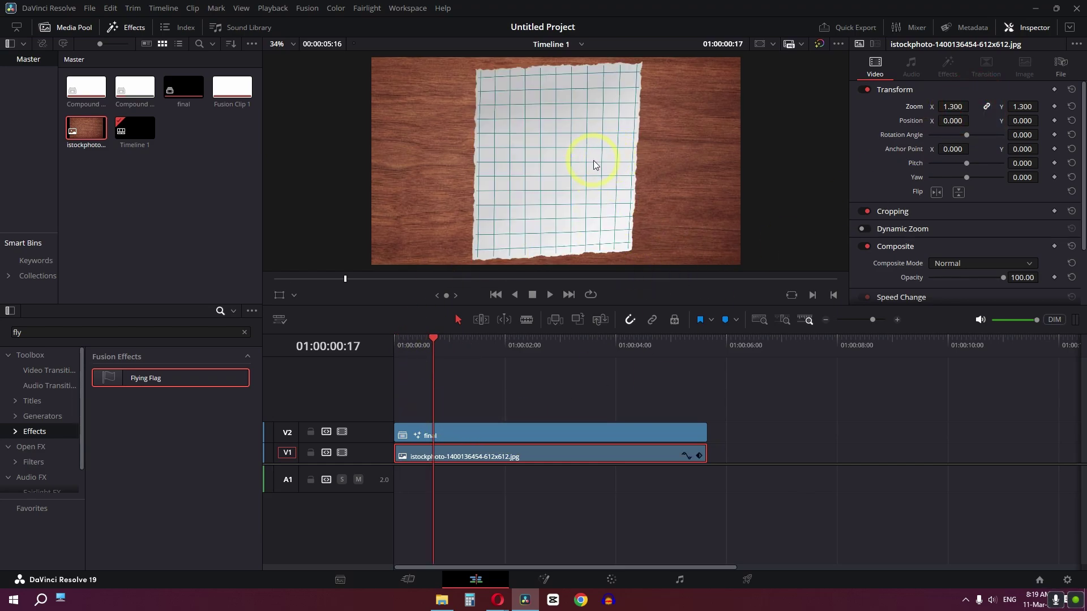
pyautogui.click(148, 335)
# Search 'drop' and apply the Drop Shadow effect to the 'final' paper clip.
pyautogui.hotkey('ctrl', 'a')
pyautogui.write('drop')
pyautogui.click(35, 446)
pyautogui.moveTo(153, 375); pyautogui.dragTo(444, 430)
pyautogui.click(468, 432)
pyautogui.click(956, 68)
pyautogui.click(968, 168)
pyautogui.click(966, 93)
# Set shadow Strength 0.163, Angle -146.5, Distance 0.022, Blur 0.457, then play back.
pyautogui.moveTo(966, 137); pyautogui.dragTo(940, 133)
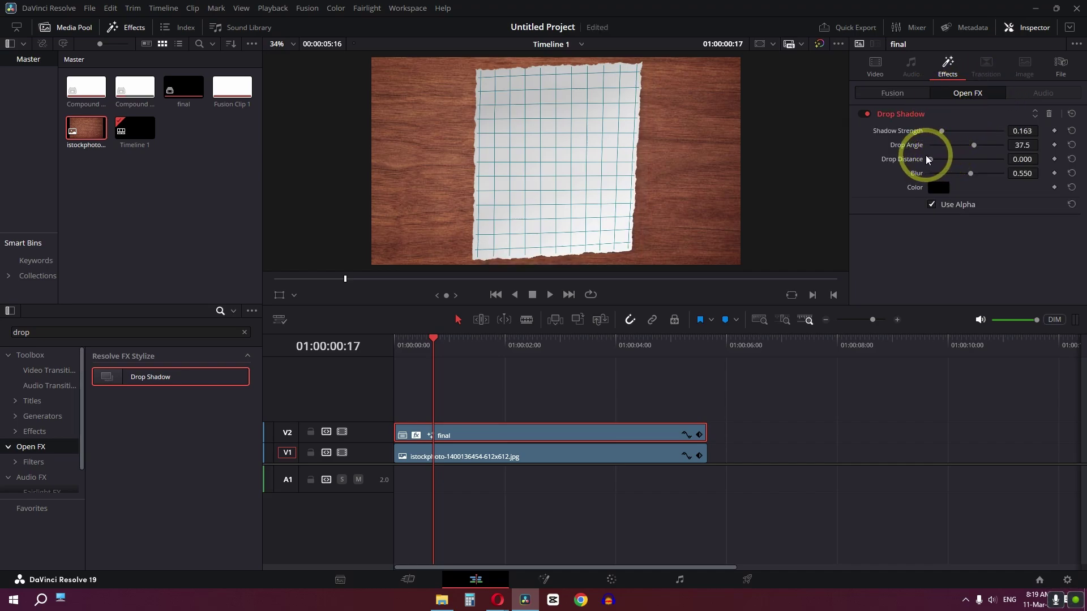
pyautogui.click(954, 145)
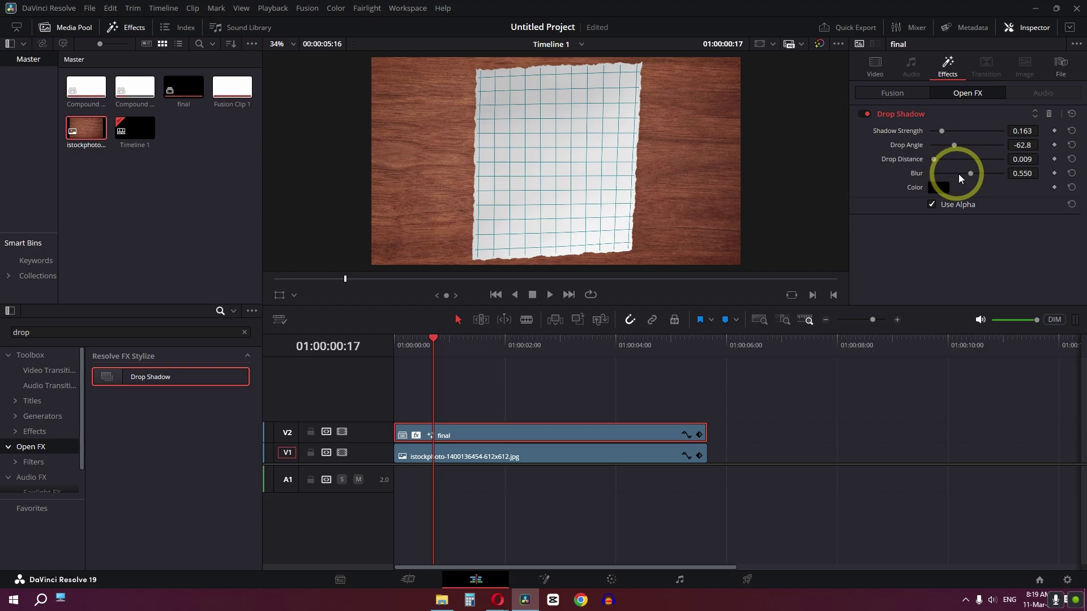
pyautogui.moveTo(930, 173); pyautogui.dragTo(963, 175)
pyautogui.click(486, 502)
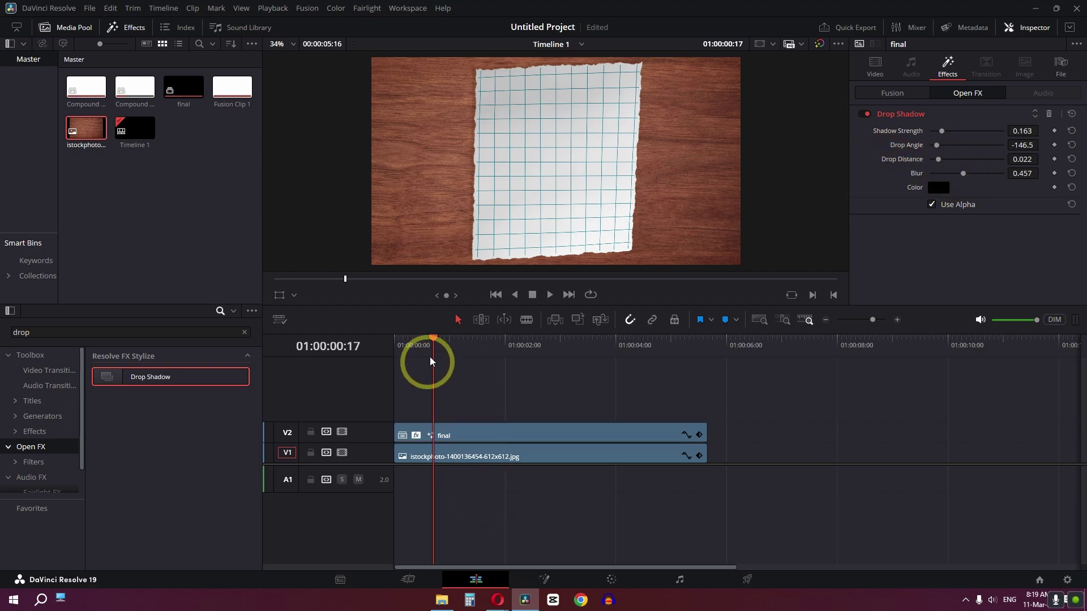
pyautogui.press('Home')
pyautogui.press('space')
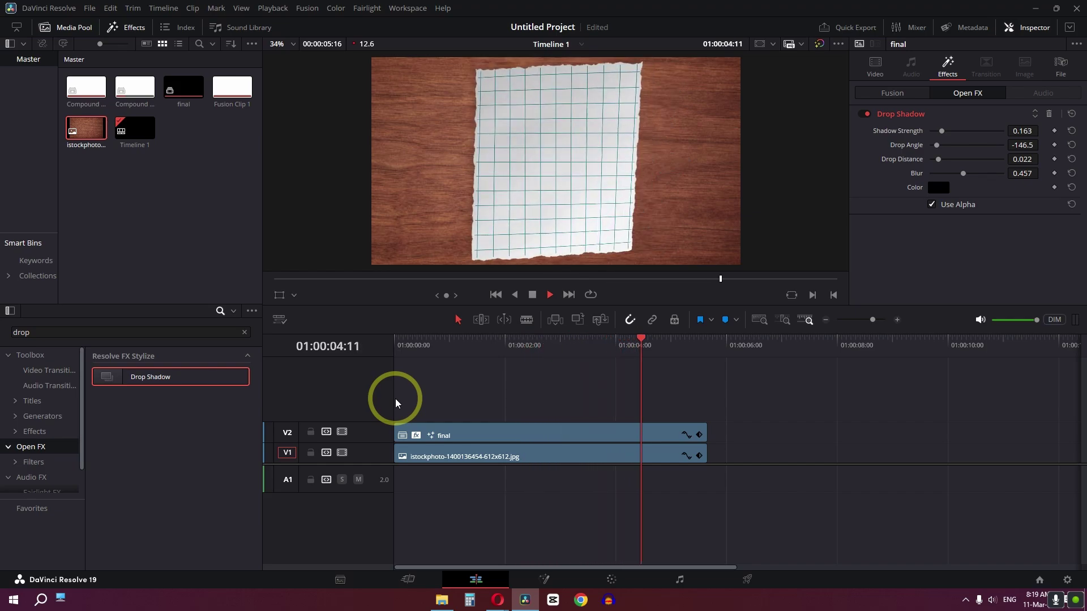
pyautogui.press('space')
# Add an Adjustment Clip on V3 above all the clips.
pyautogui.click(244, 333)
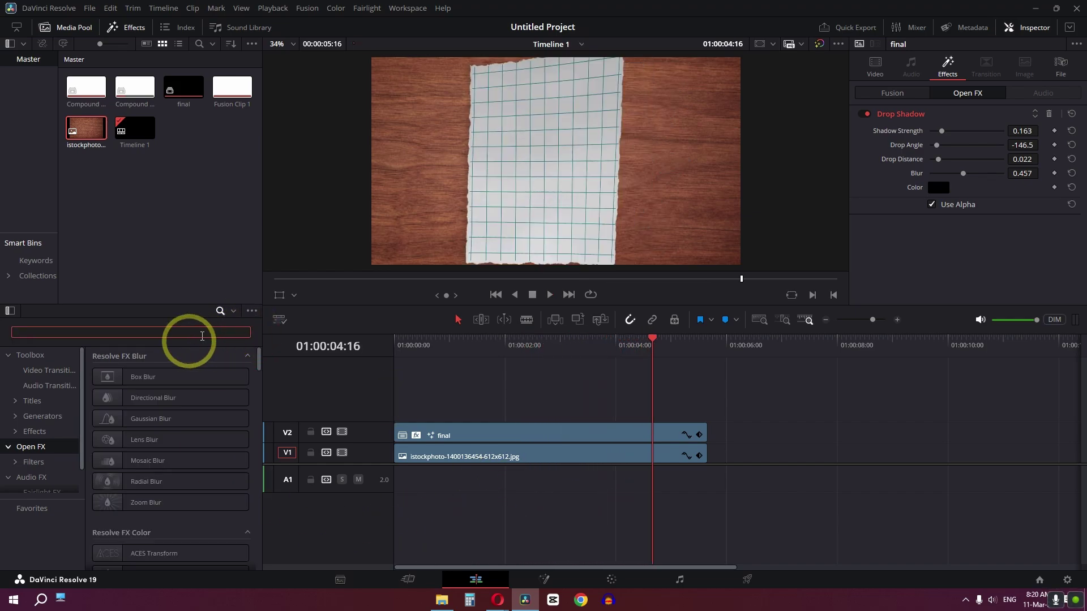
pyautogui.click(35, 431)
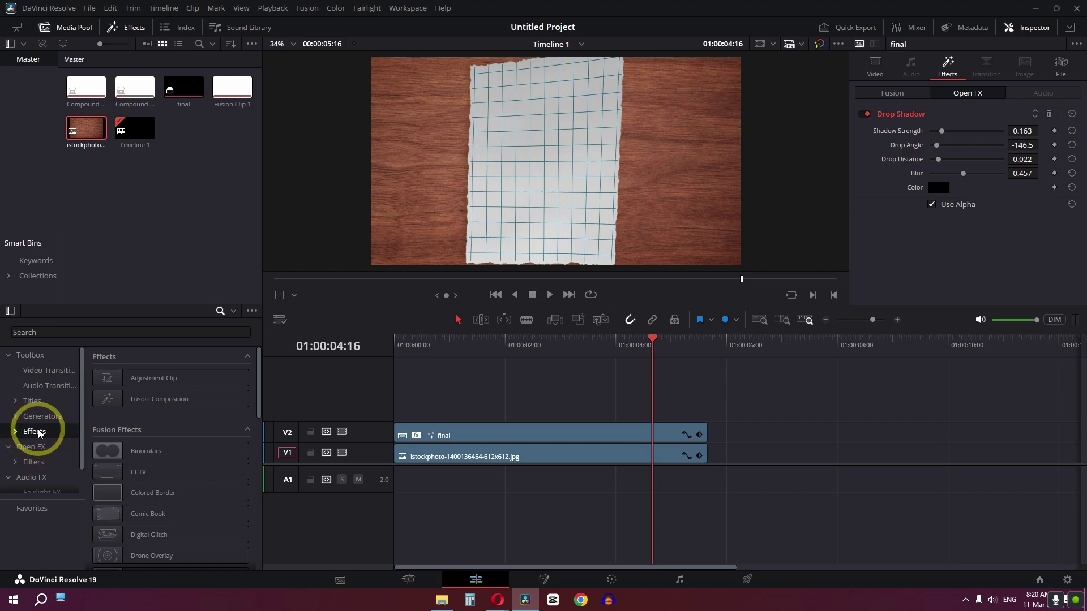
pyautogui.moveTo(122, 376); pyautogui.dragTo(390, 418)
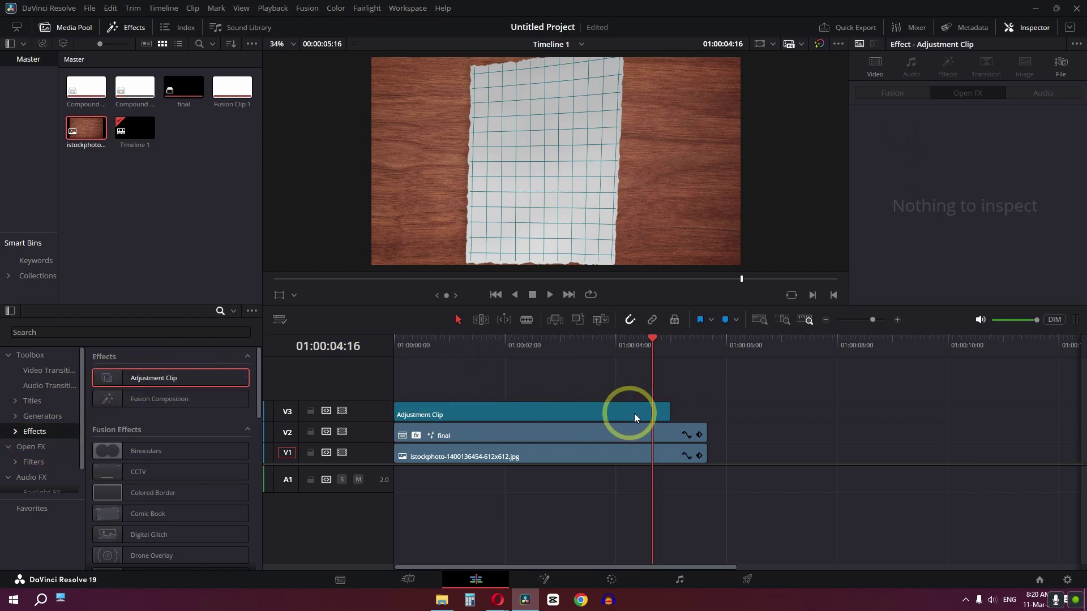
# Apply Camera Shake with motion scale 0.341, speed 0.155, motion blur 0.310, and play it.
pyautogui.click(151, 332)
pyautogui.write('shak')
pyautogui.click(32, 447)
pyautogui.moveTo(120, 386); pyautogui.dragTo(458, 406)
pyautogui.moveTo(967, 132); pyautogui.dragTo(939, 167)
pyautogui.click(932, 159)
pyautogui.moveTo(478, 345); pyautogui.dragTo(415, 484)
pyautogui.press('space')
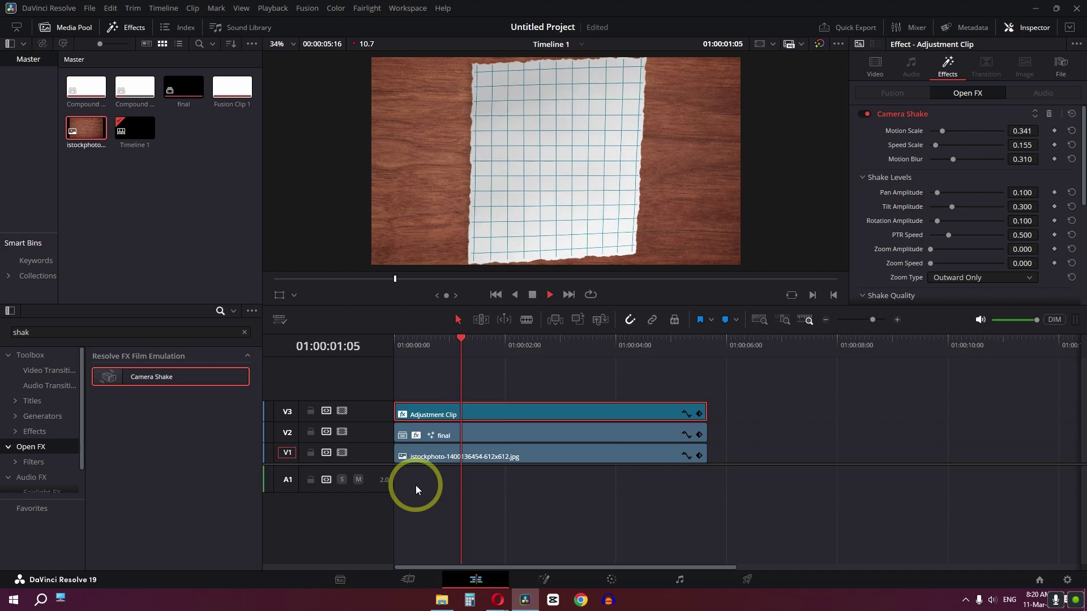